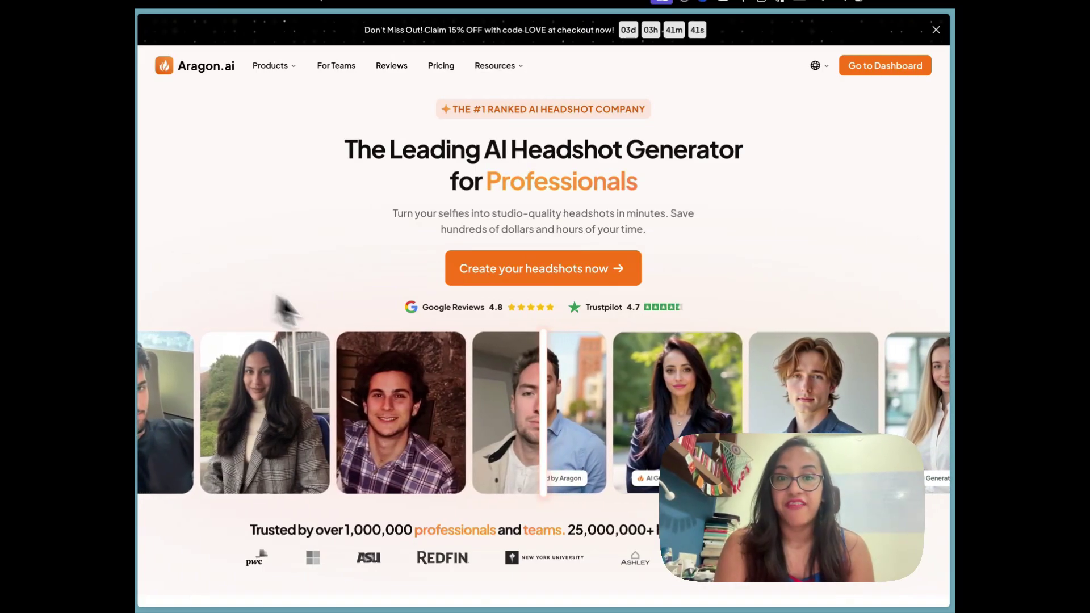
# Scroll the homepage to the bottom and back, ending at the 'We do AI photoshoots' individual examples
pyautogui.scroll(-5, 360, 335)
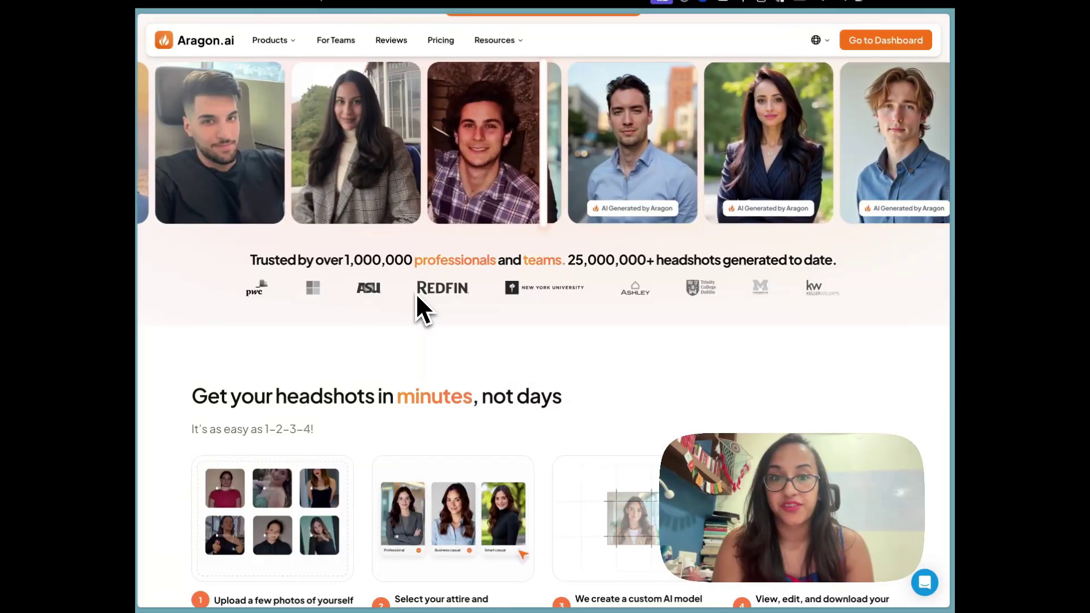
pyautogui.scroll(-10, 415, 291)
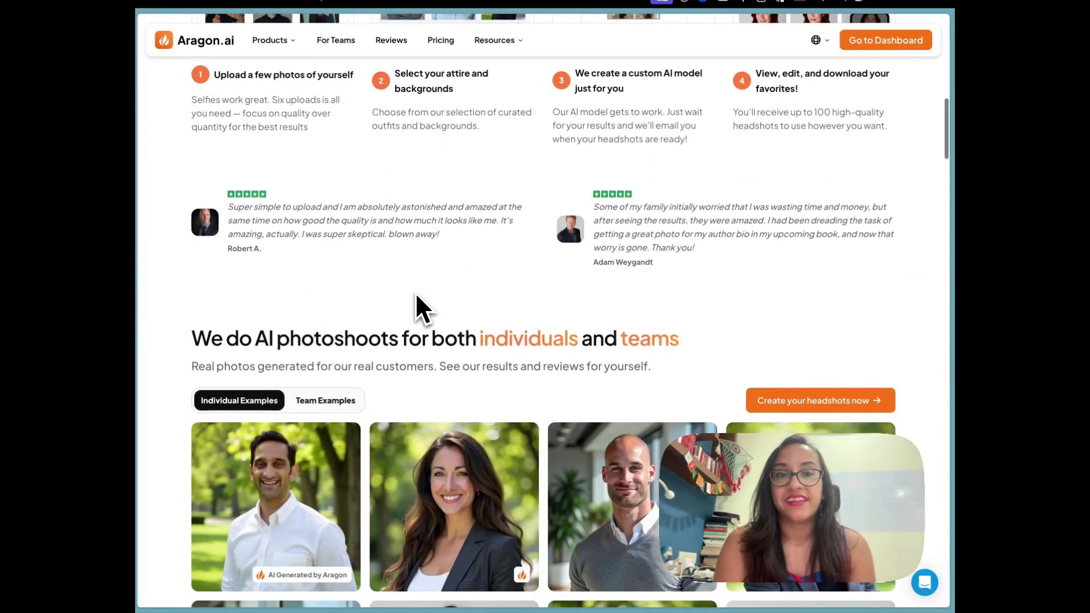
pyautogui.scroll(-4, 416, 295)
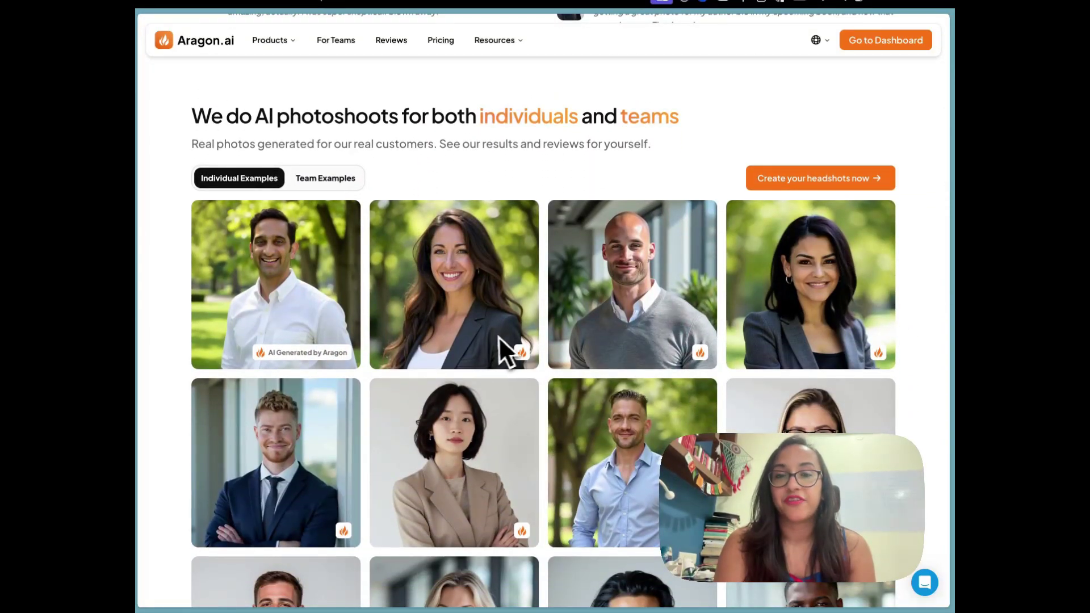
pyautogui.scroll(-15, 503, 341)
pyautogui.scroll(-15, 506, 336)
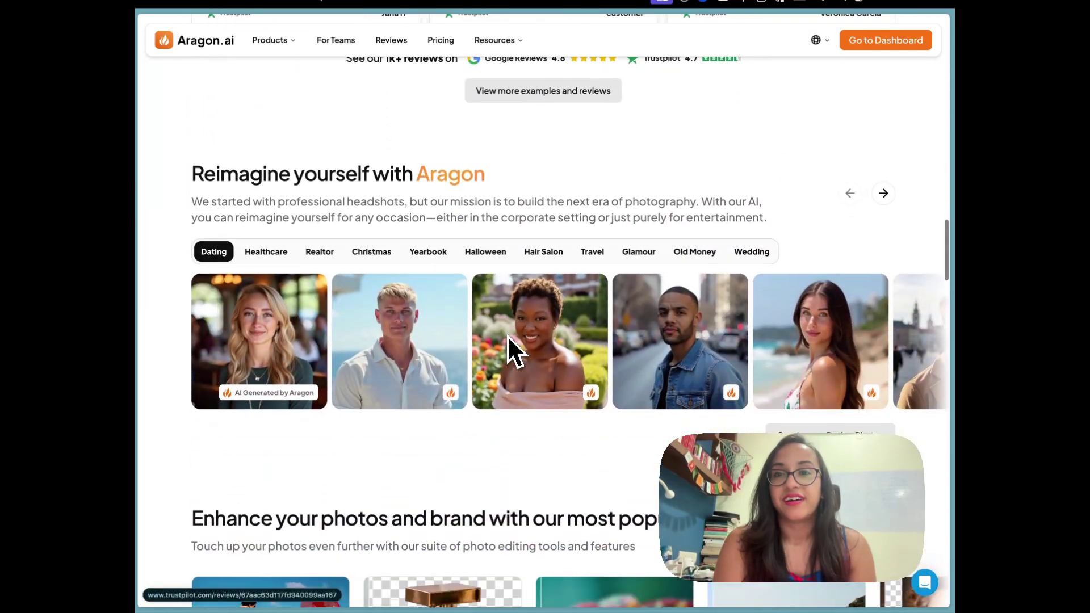
pyautogui.scroll(-20, 507, 336)
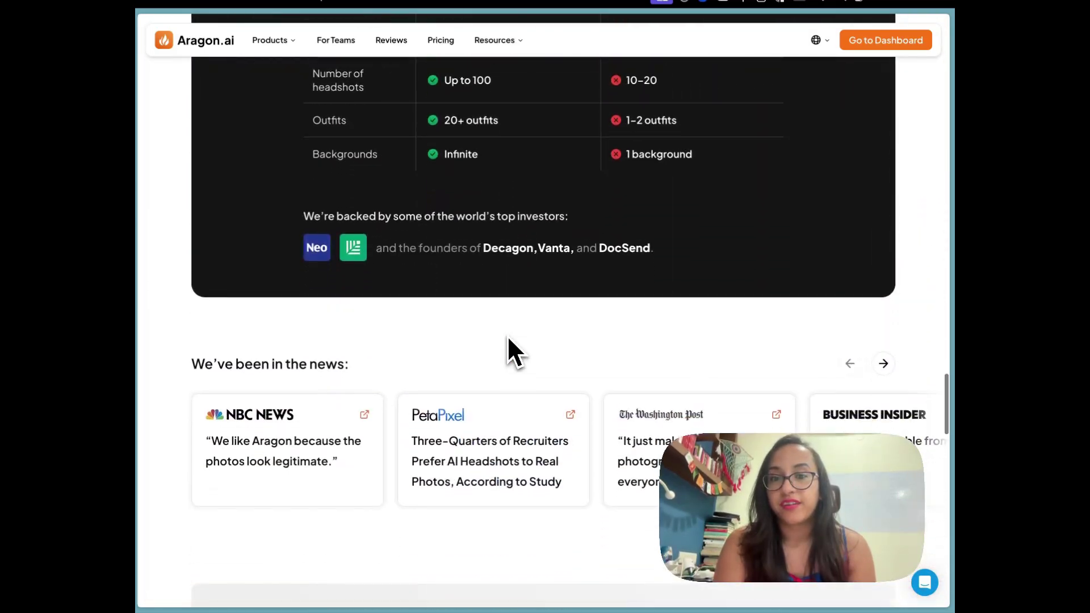
pyautogui.scroll(11, 506, 336)
pyautogui.scroll(20, 506, 336)
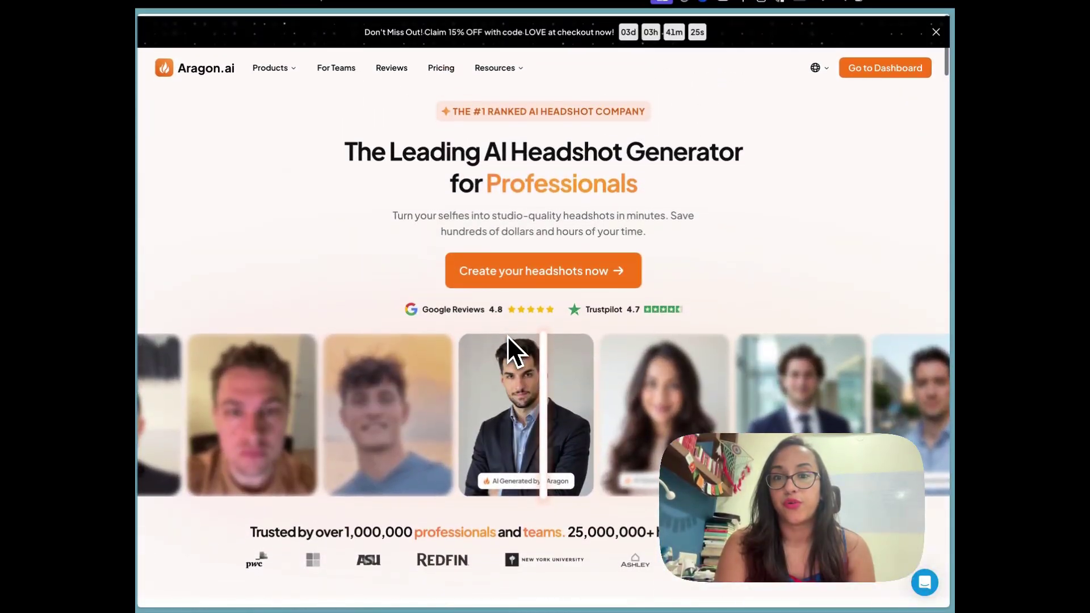
pyautogui.scroll(-9, 506, 335)
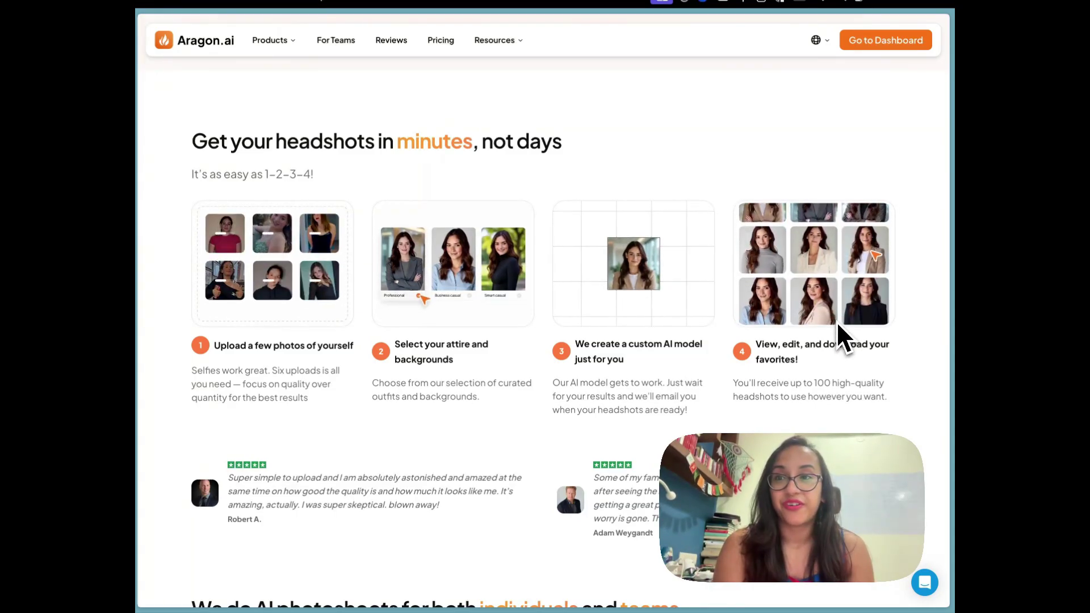
pyautogui.scroll(-10, 876, 230)
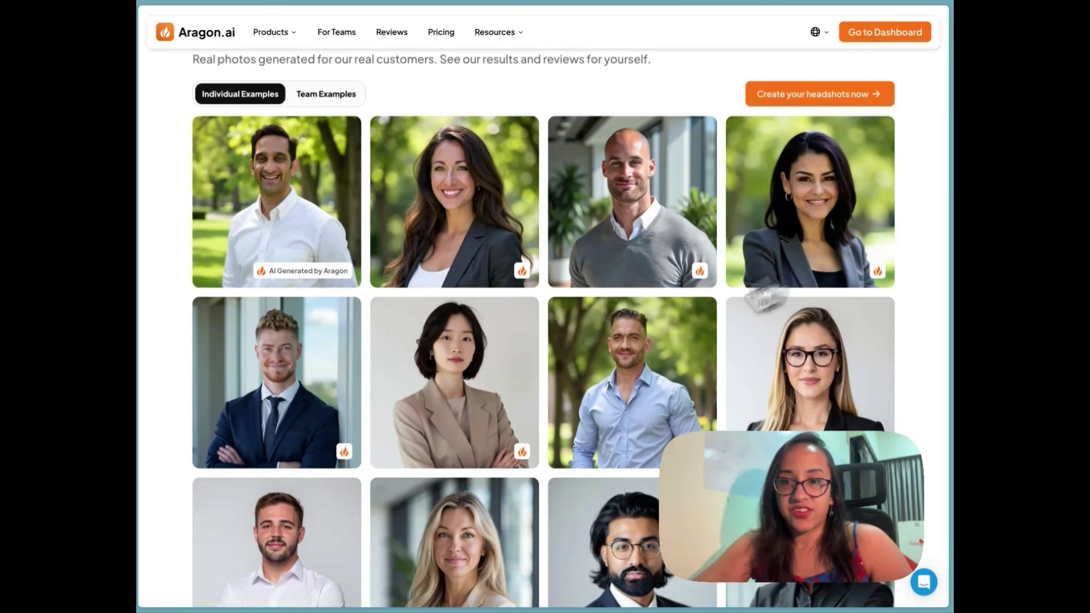
pyautogui.scroll(-4, 358, 425)
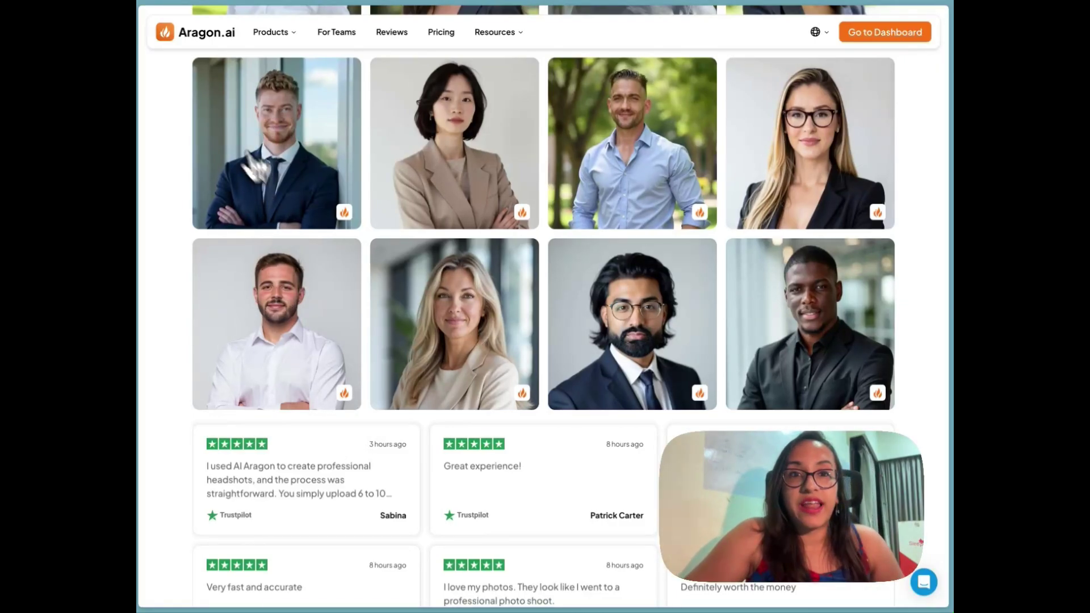
pyautogui.scroll(6, 274, 116)
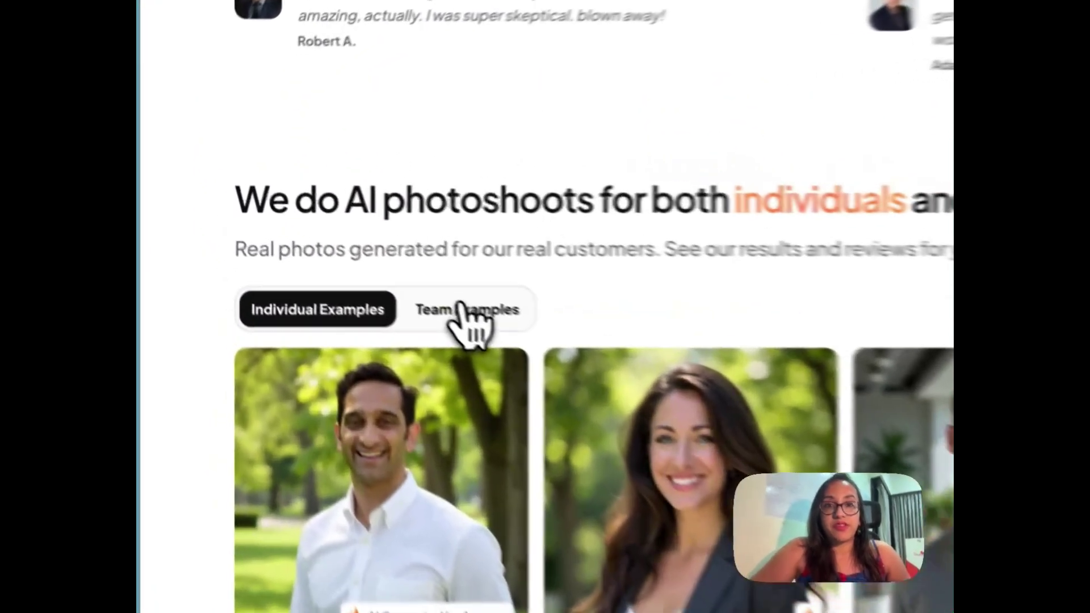
# Show the Team Examples headshots and scroll down through them
pyautogui.click(323, 227)
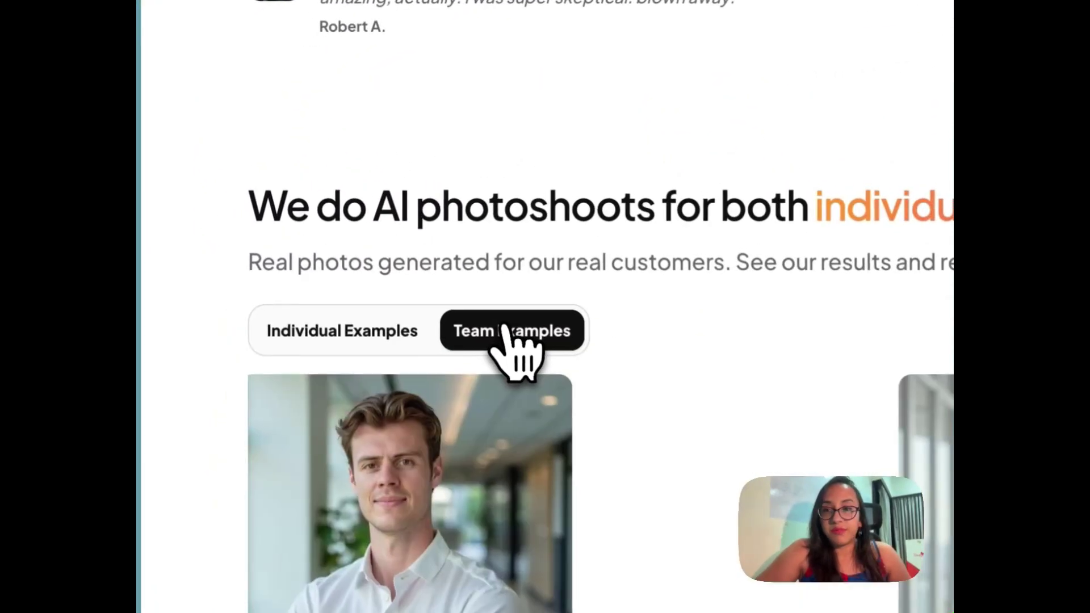
pyautogui.scroll(-5, 511, 352)
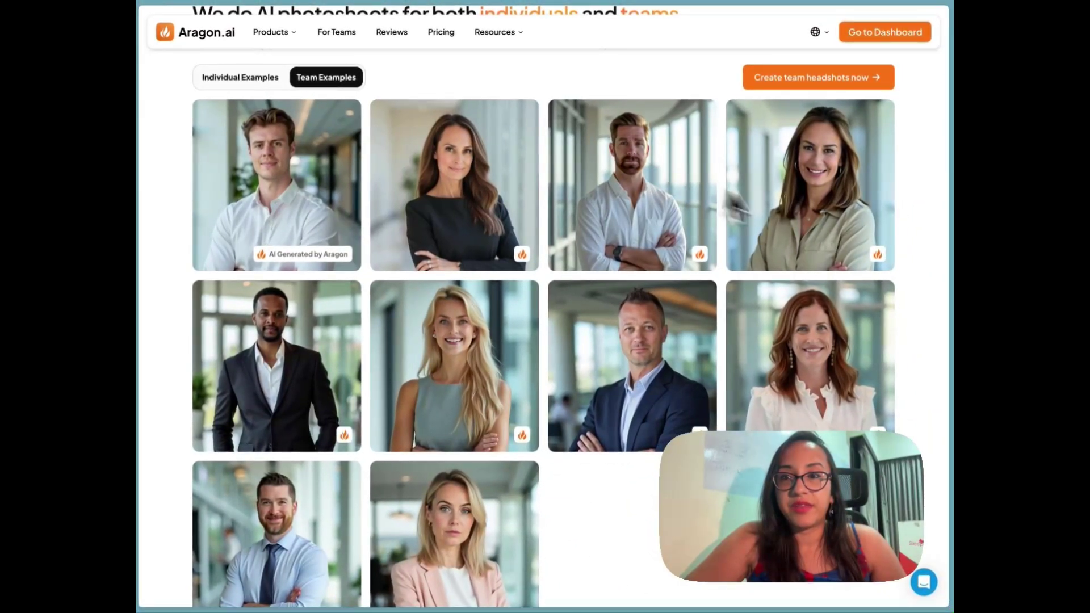
pyautogui.moveTo(454, 610)
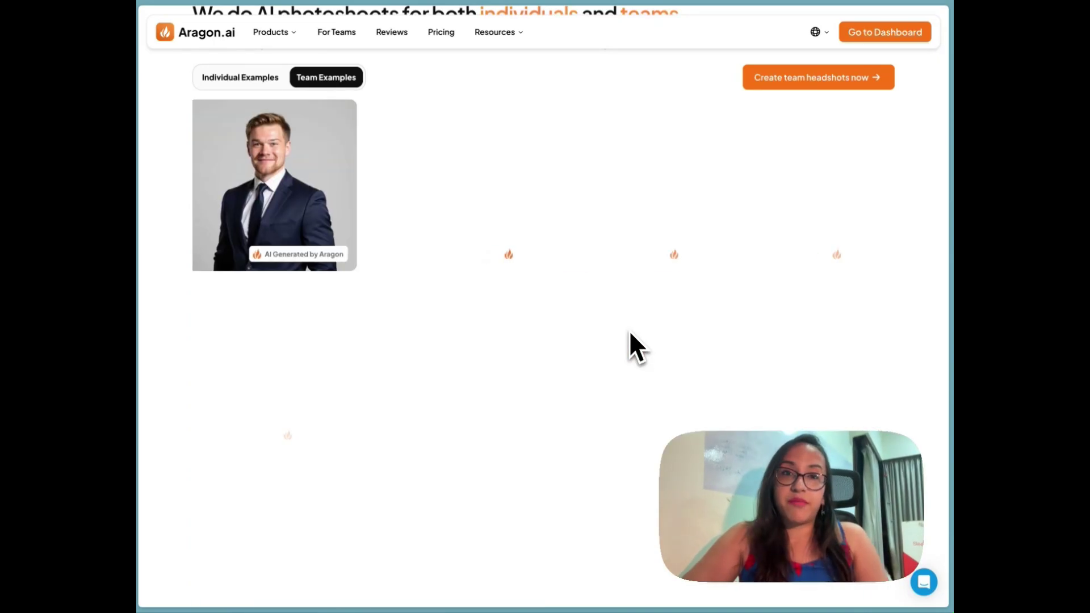
# Browse the popular tools carousel, including Photo Enhancer and Color Correction
pyautogui.scroll(-15, 593, 74)
pyautogui.scroll(10, 592, 74)
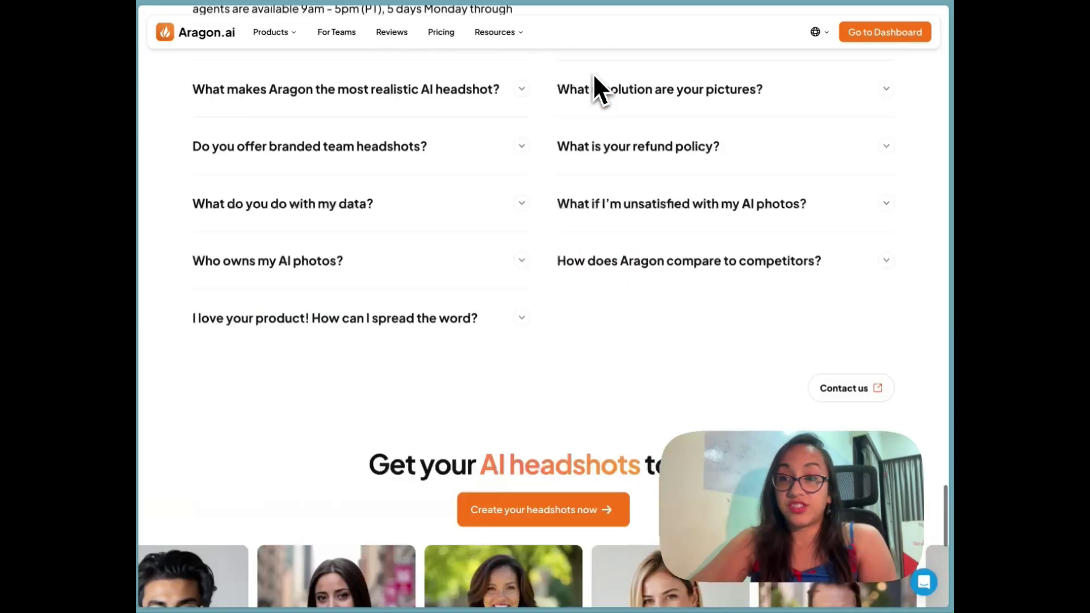
pyautogui.scroll(15, 594, 76)
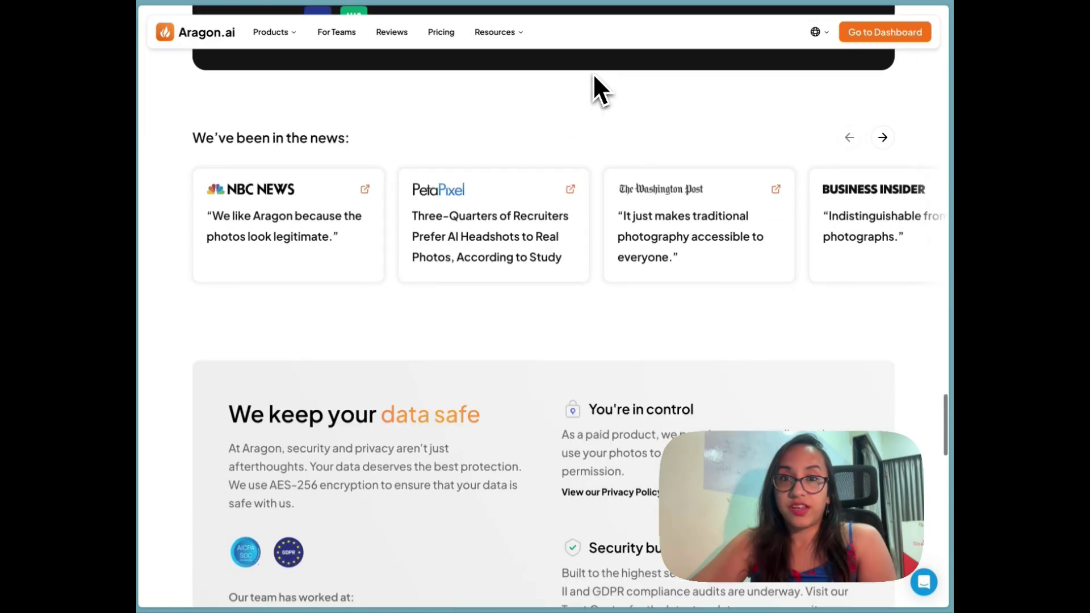
pyautogui.scroll(10, 592, 73)
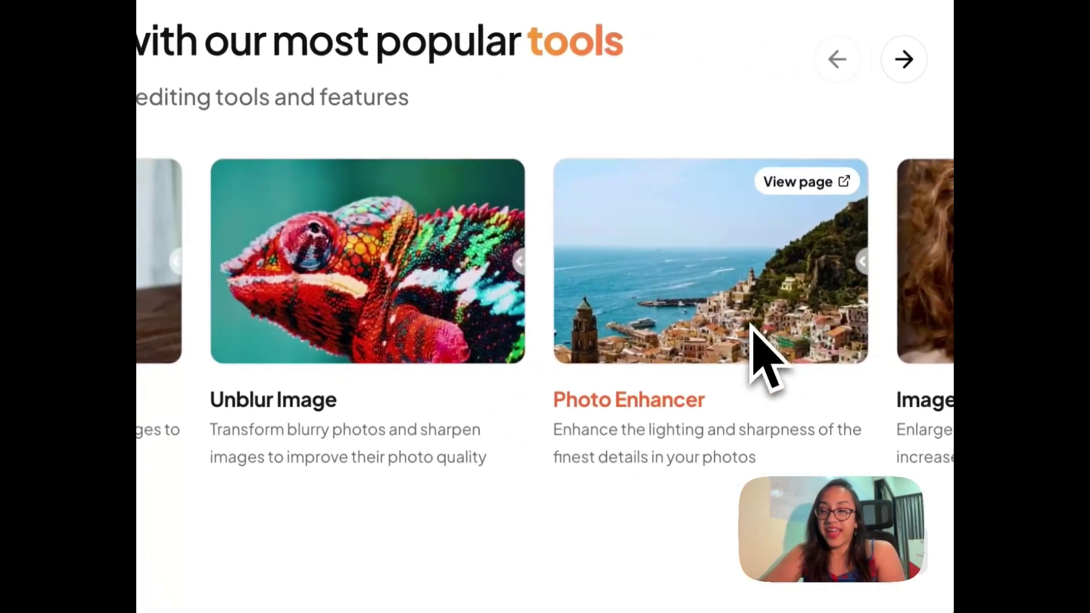
pyautogui.hscroll(5, 684, 310)
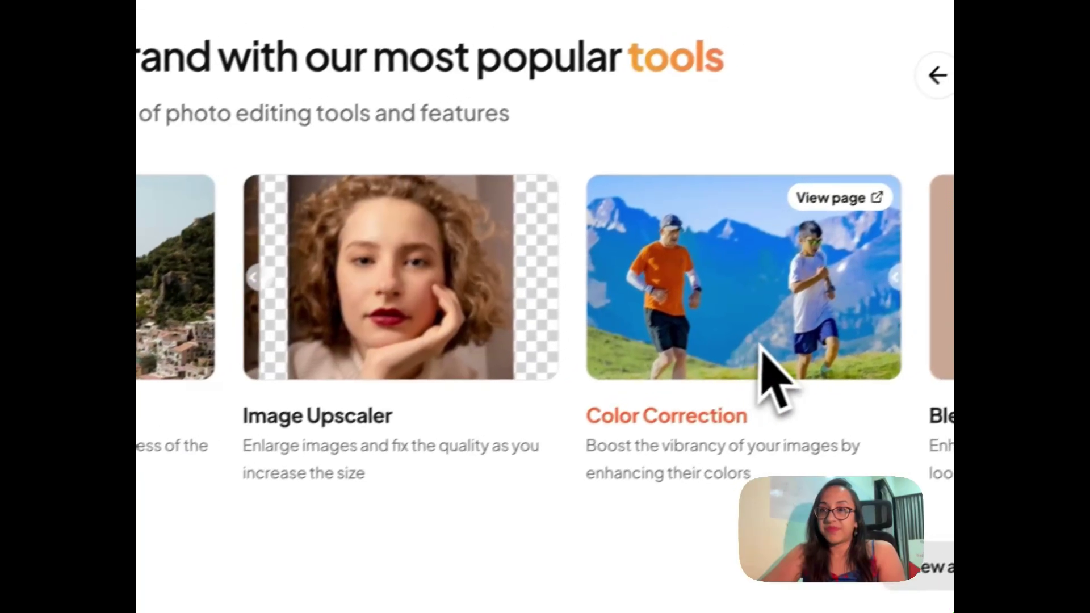
pyautogui.hscroll(5, 747, 364)
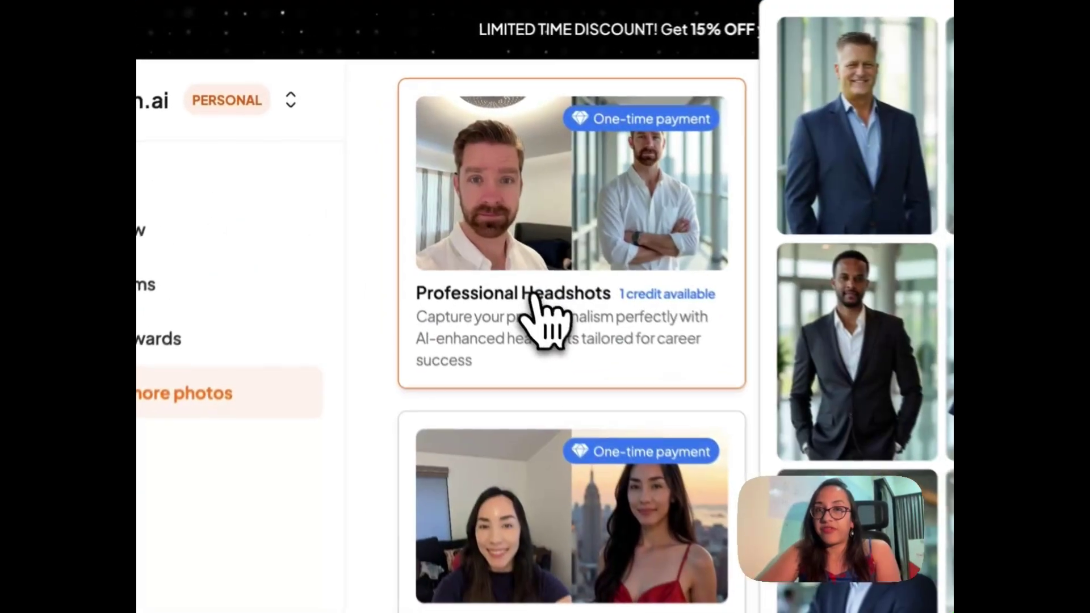
# Start a Professional Headshots order with Medium Length hair, confirming ethnicity, body type and attire
pyautogui.click(439, 211)
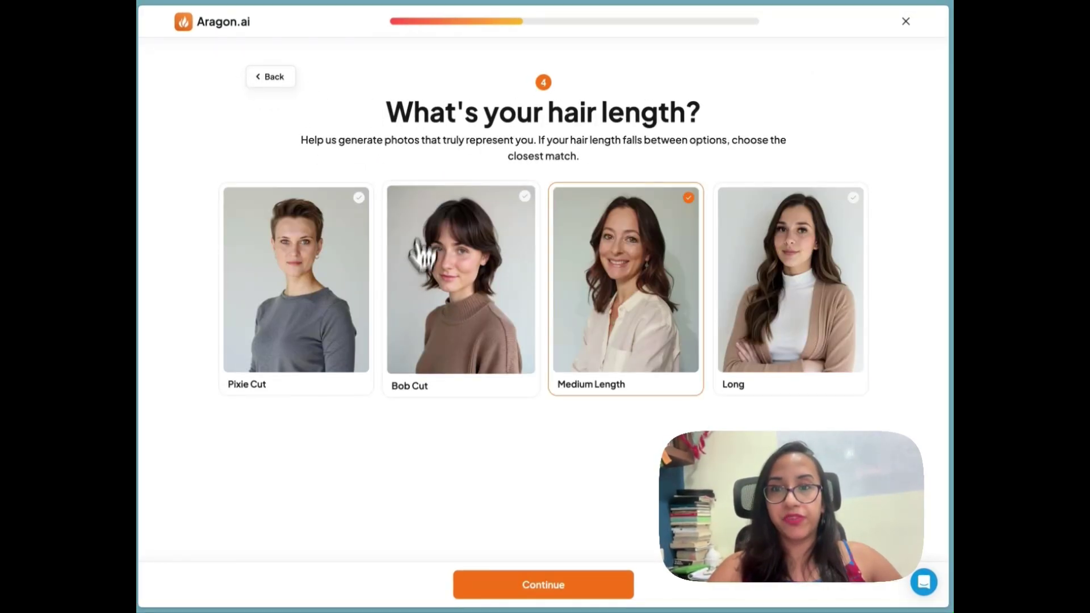
pyautogui.click(613, 317)
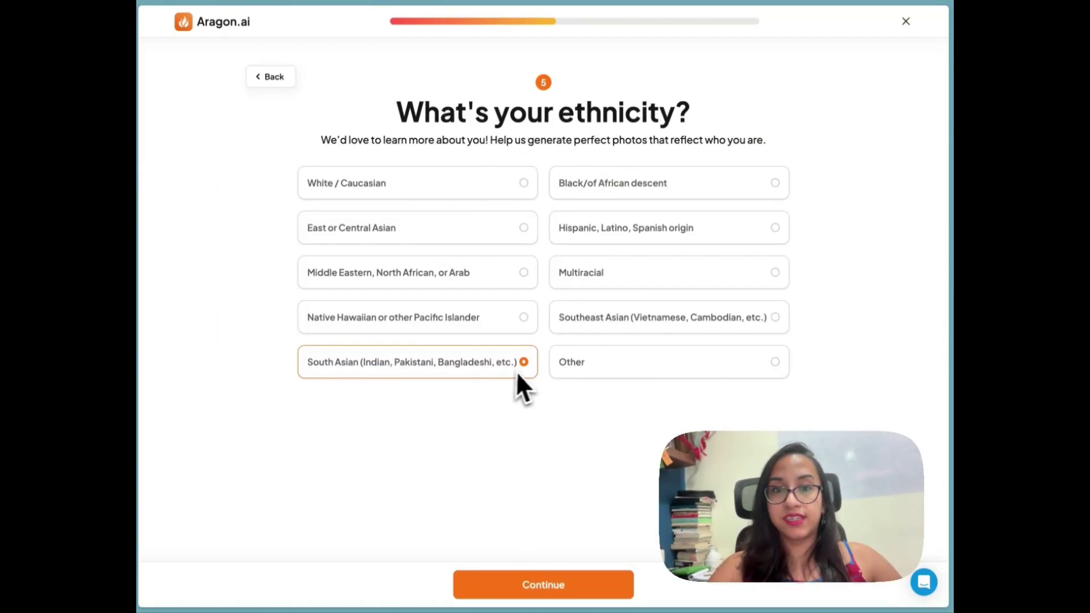
pyautogui.click(567, 594)
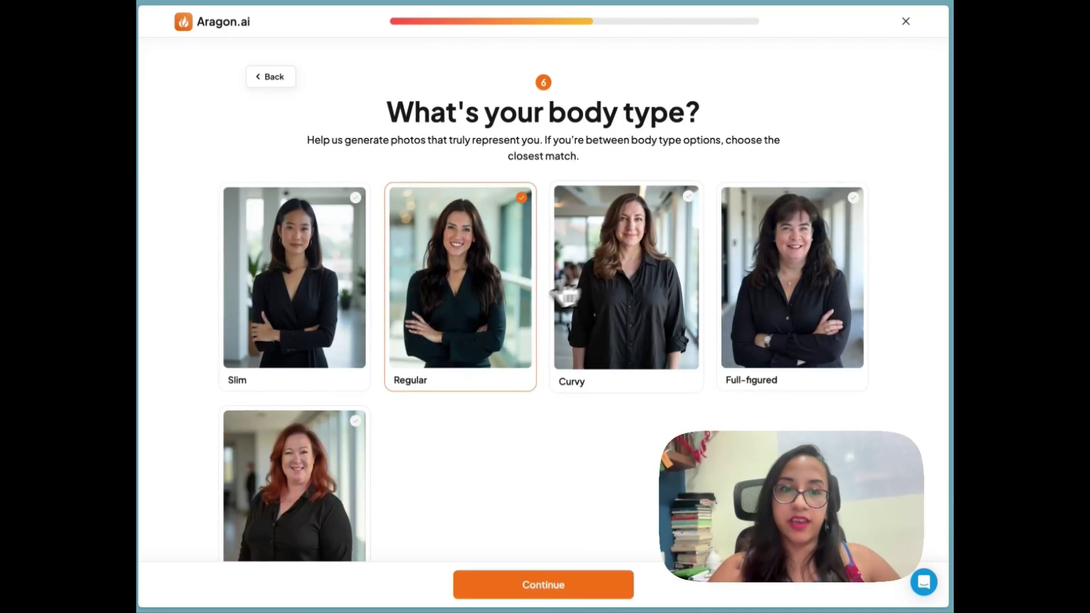
pyautogui.click(567, 297)
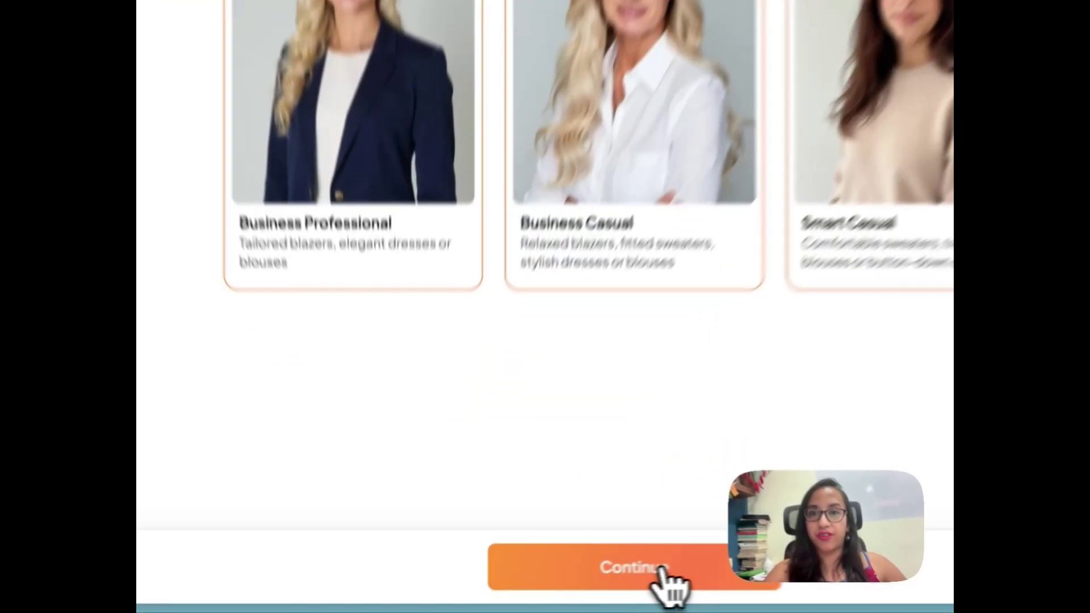
pyautogui.click(568, 584)
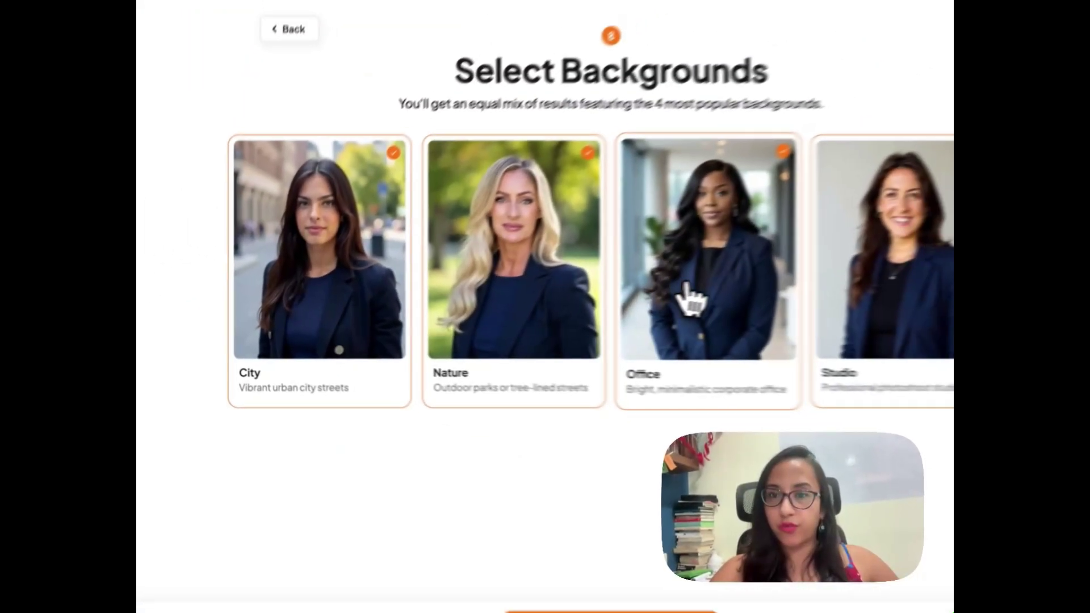
pyautogui.moveTo(883, 3)
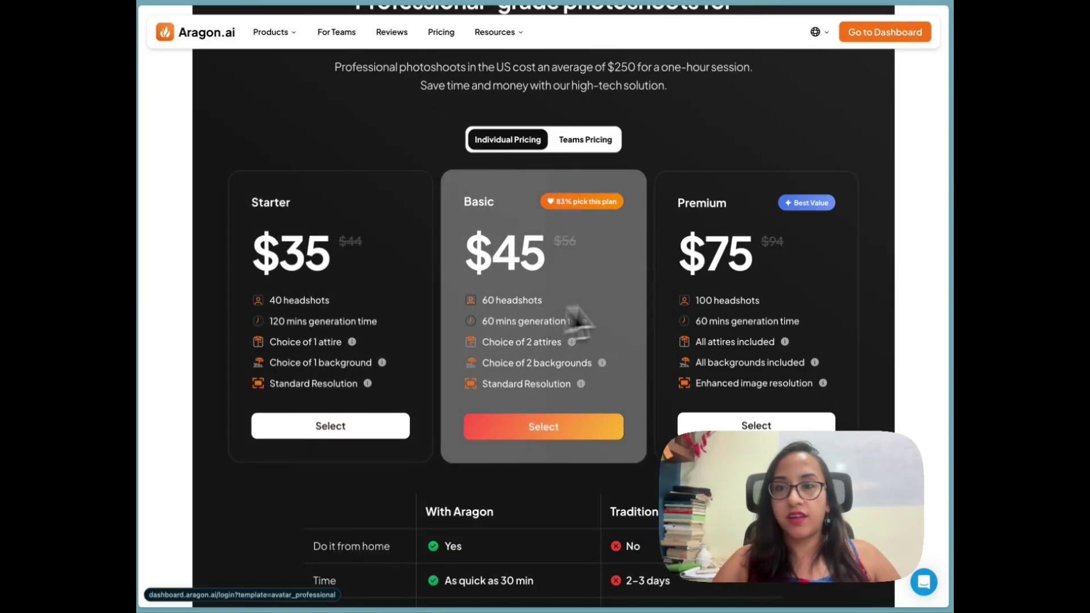
# Keep the chosen backgrounds and request glasses in ALL headshots to reach photo upload
pyautogui.scroll(-1, 700, 306)
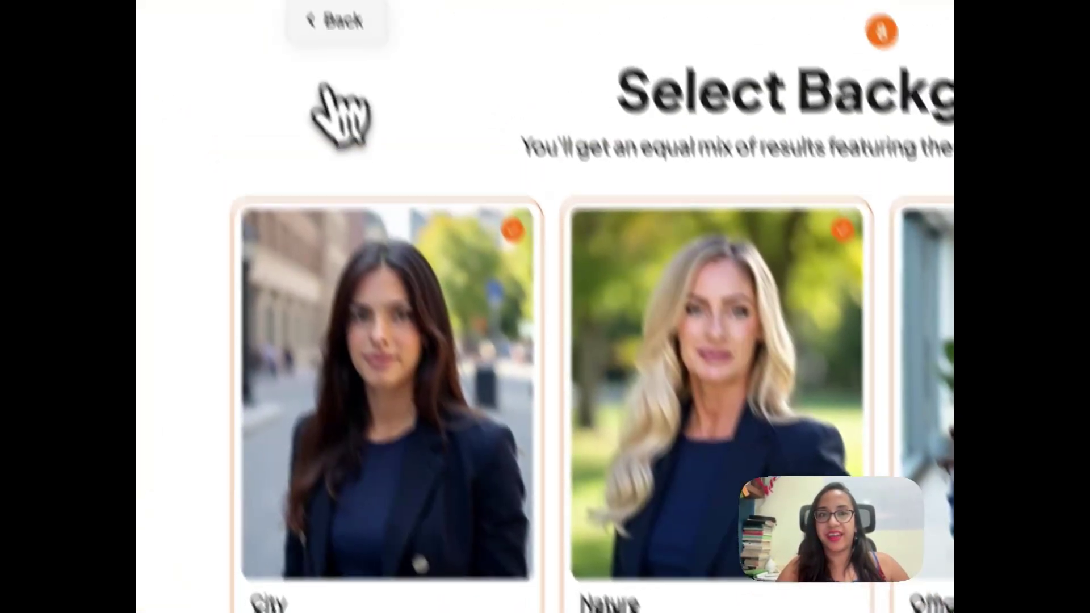
pyautogui.click(344, 21)
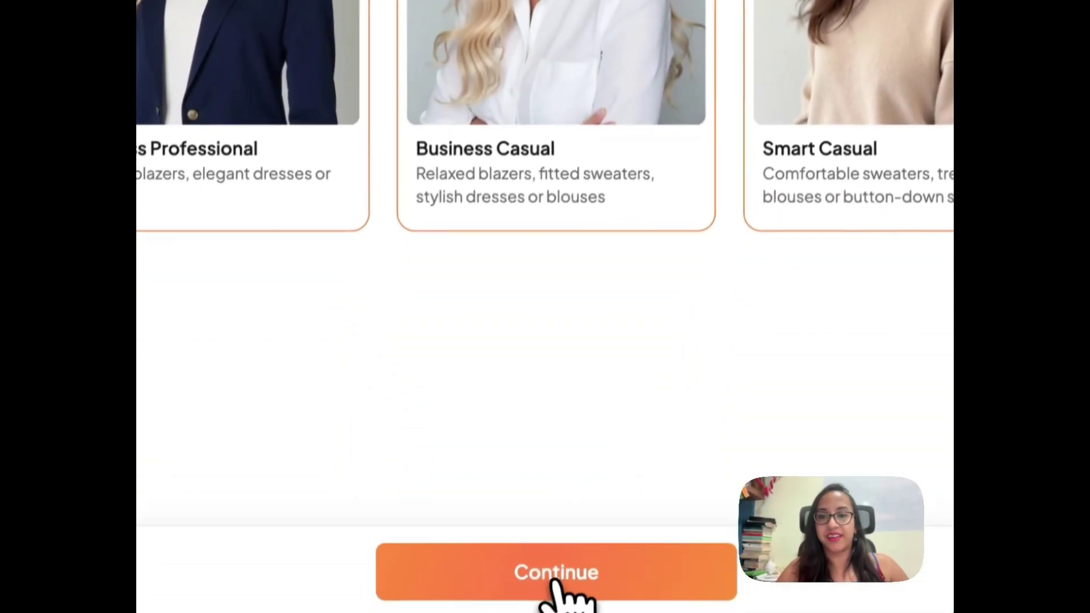
pyautogui.click(557, 568)
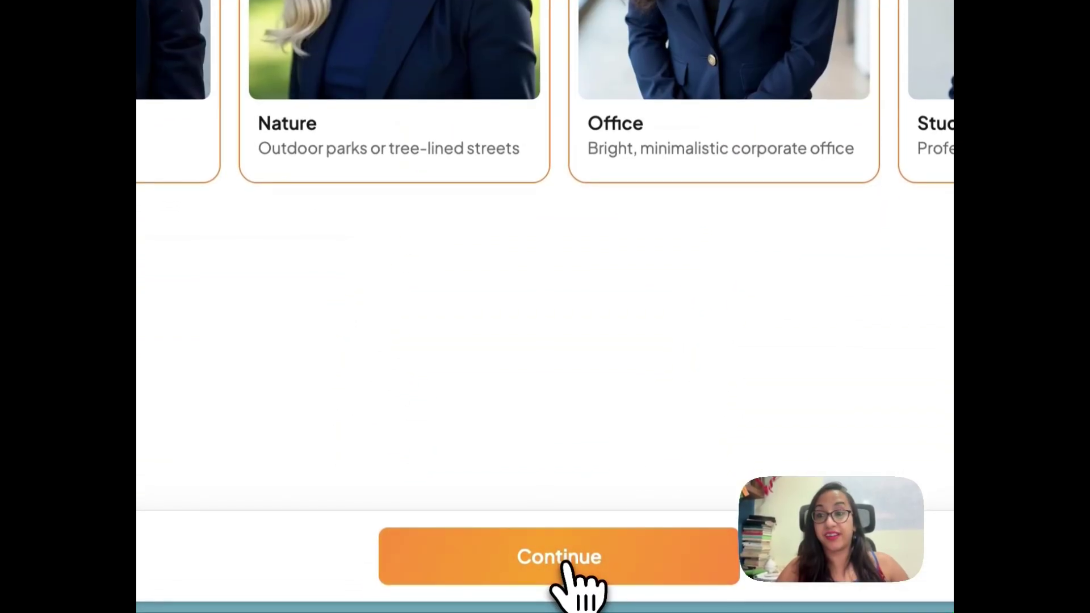
pyautogui.click(565, 563)
pyautogui.click(612, 110)
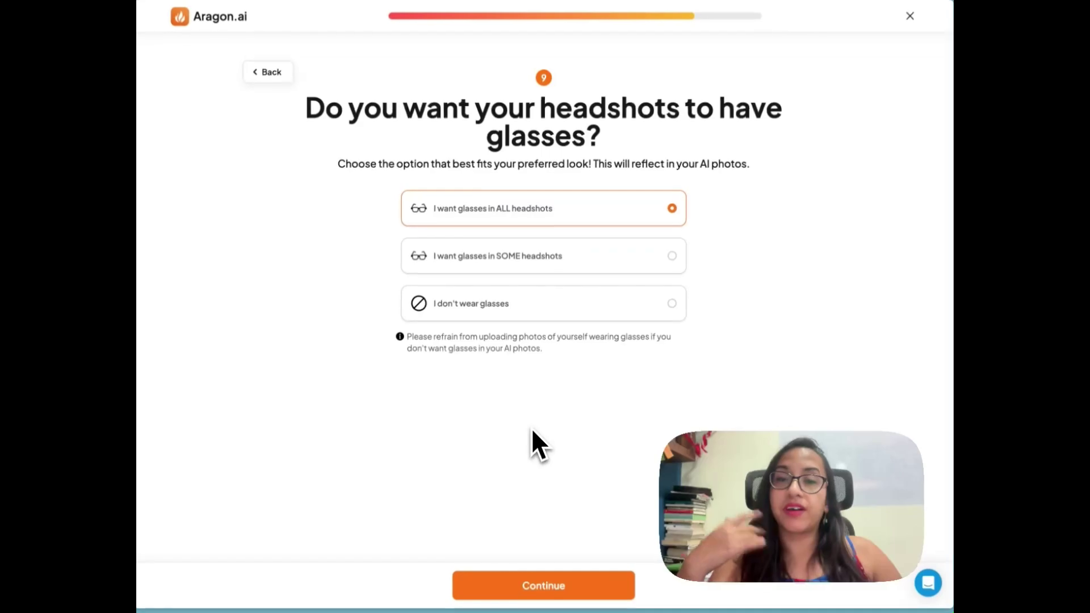
pyautogui.click(538, 590)
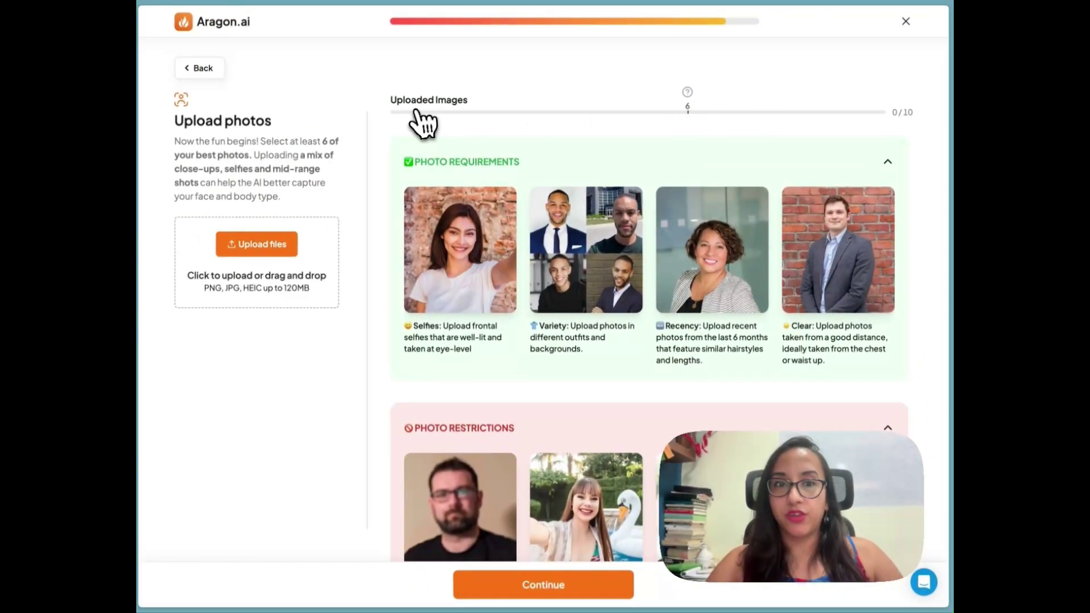
pyautogui.moveTo(687, 94)
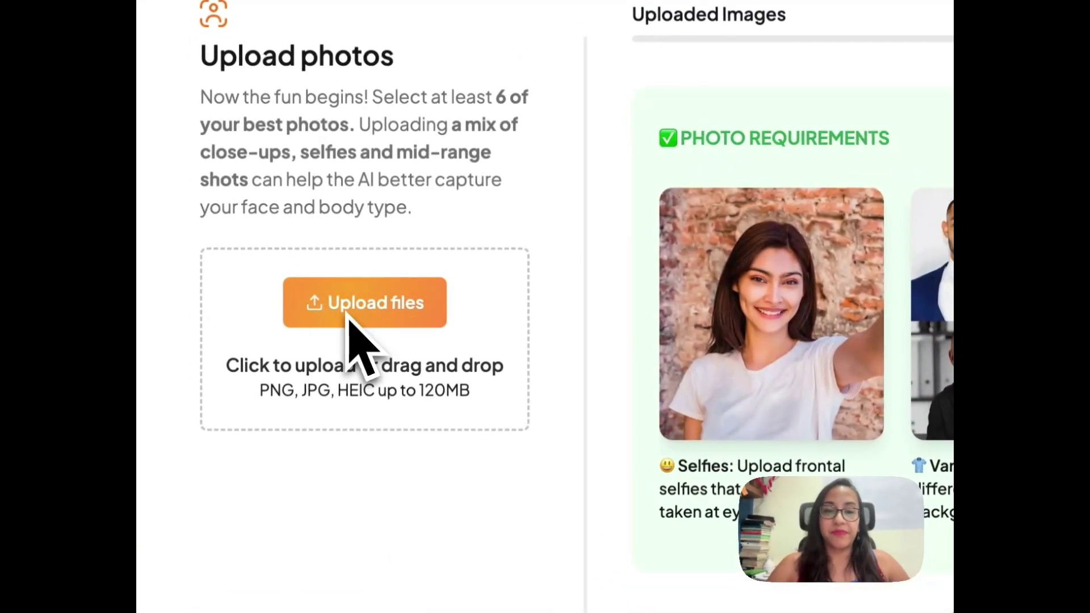
# Upload five photos from the YT_Headshots folder, including Photo 9549.JPG
pyautogui.click(348, 319)
pyautogui.click(701, 294)
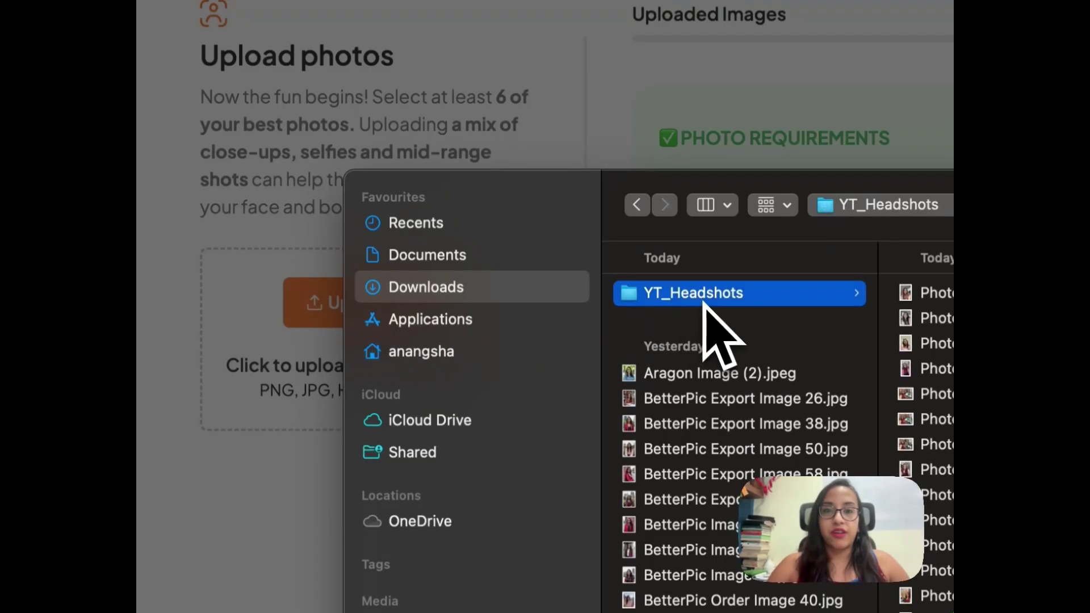
pyautogui.press('Right')
pyautogui.keyDown('shift'); pyautogui.click(629, 273); pyautogui.keyUp('shift')
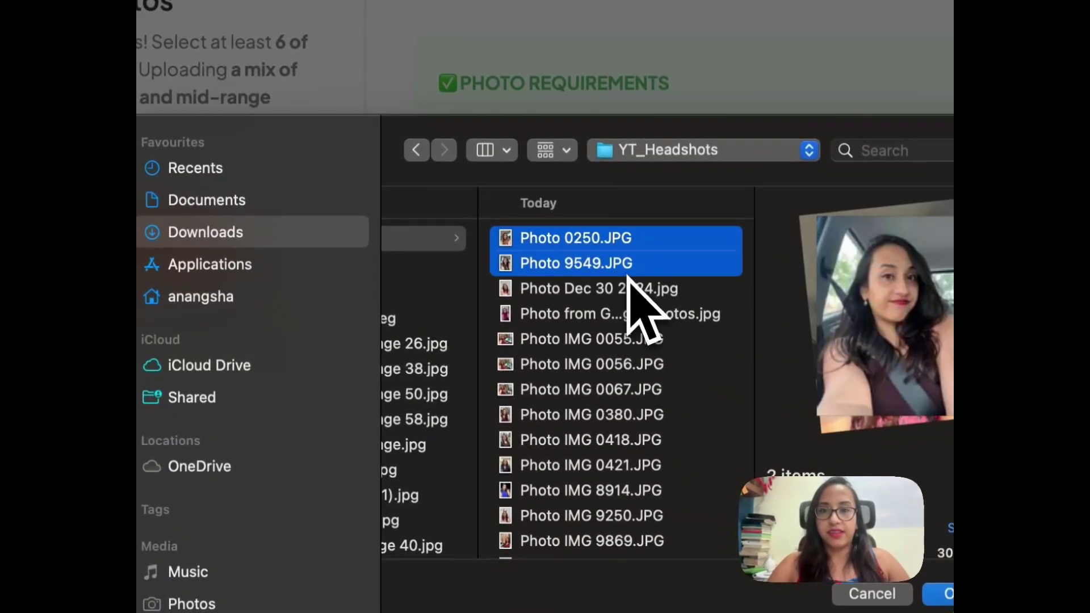
pyautogui.keyDown('shift'); pyautogui.click(619, 291); pyautogui.keyUp('shift')
pyautogui.keyDown('shift'); pyautogui.click(612, 313); pyautogui.keyUp('shift')
pyautogui.keyDown('shift'); pyautogui.click(615, 339); pyautogui.keyUp('shift')
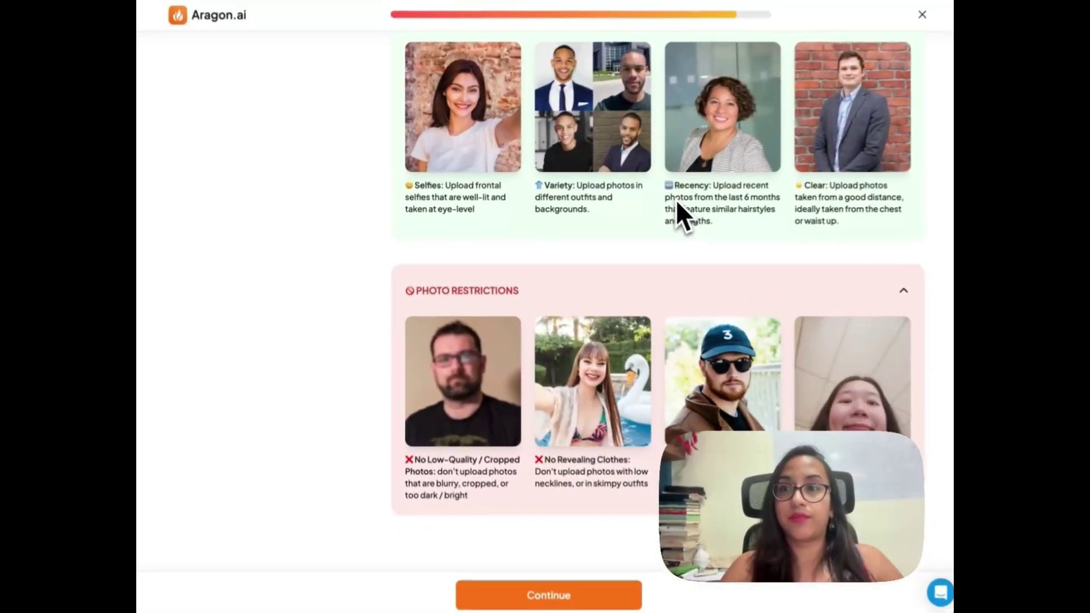
# Review the Accepted Photos and the guideline-failing uploads
pyautogui.scroll(-2, 667, 205)
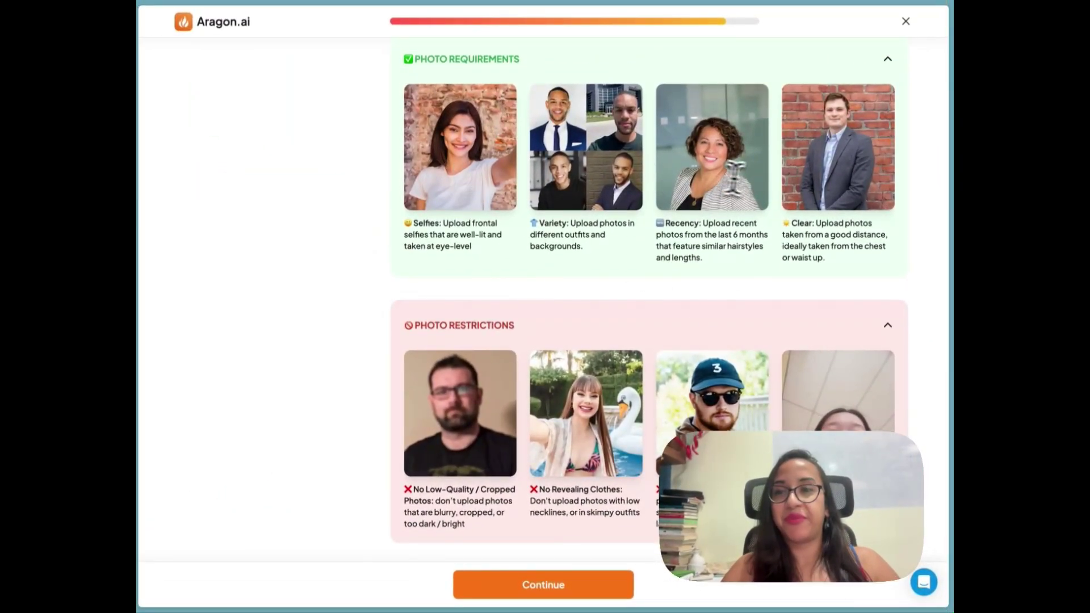
pyautogui.scroll(9, 770, 184)
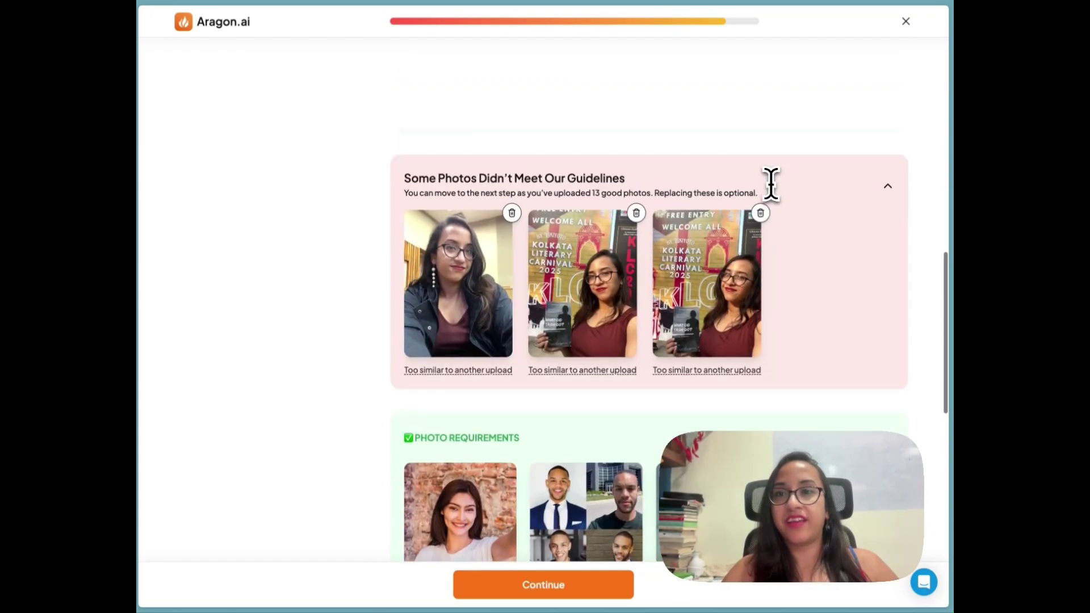
pyautogui.scroll(6, 770, 184)
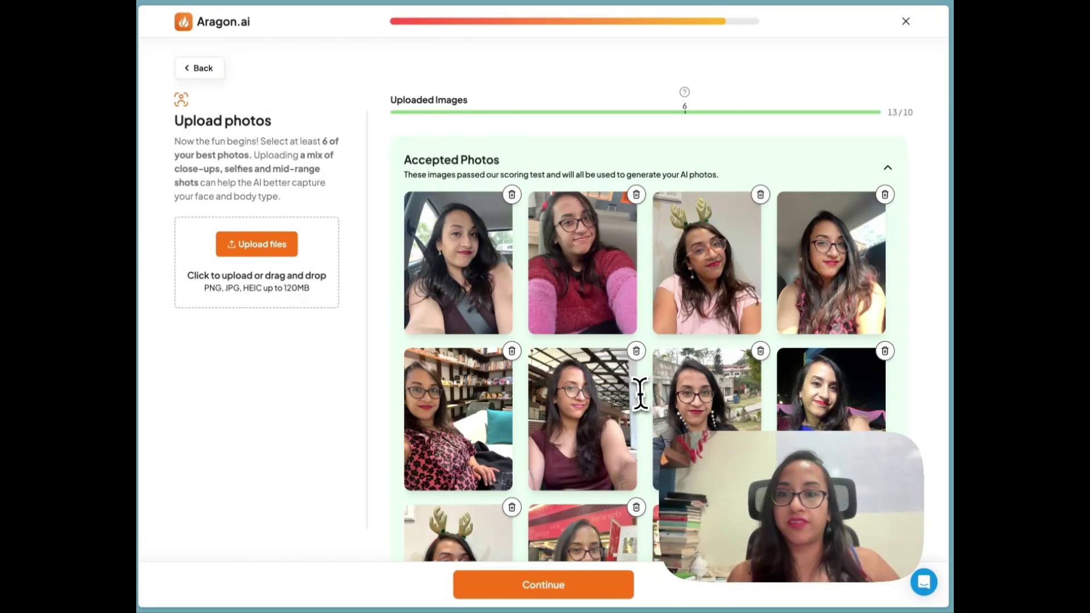
pyautogui.scroll(-11, 640, 393)
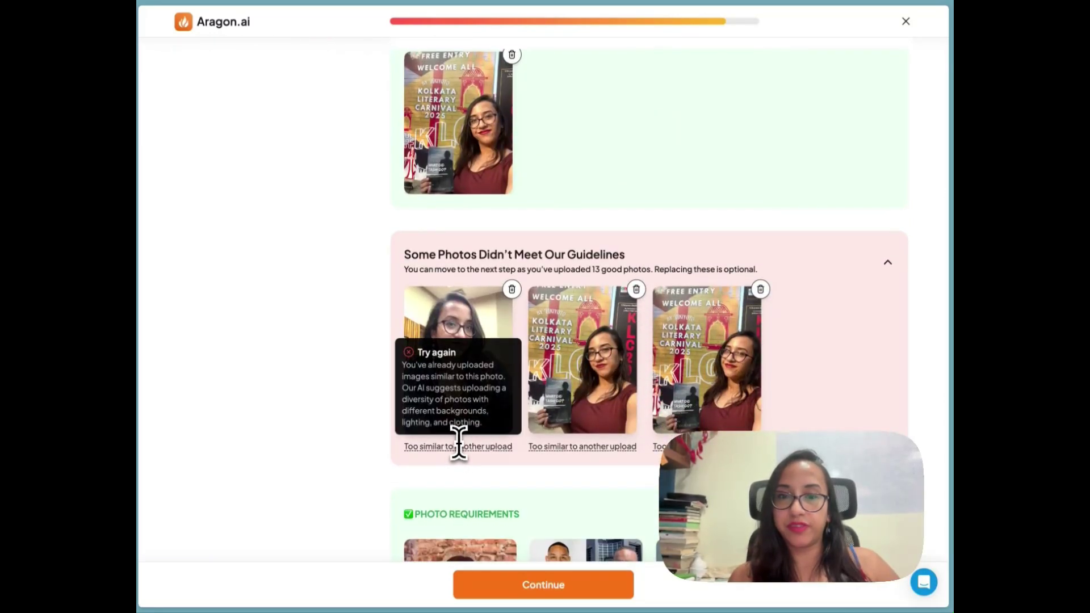
pyautogui.scroll(2, 713, 372)
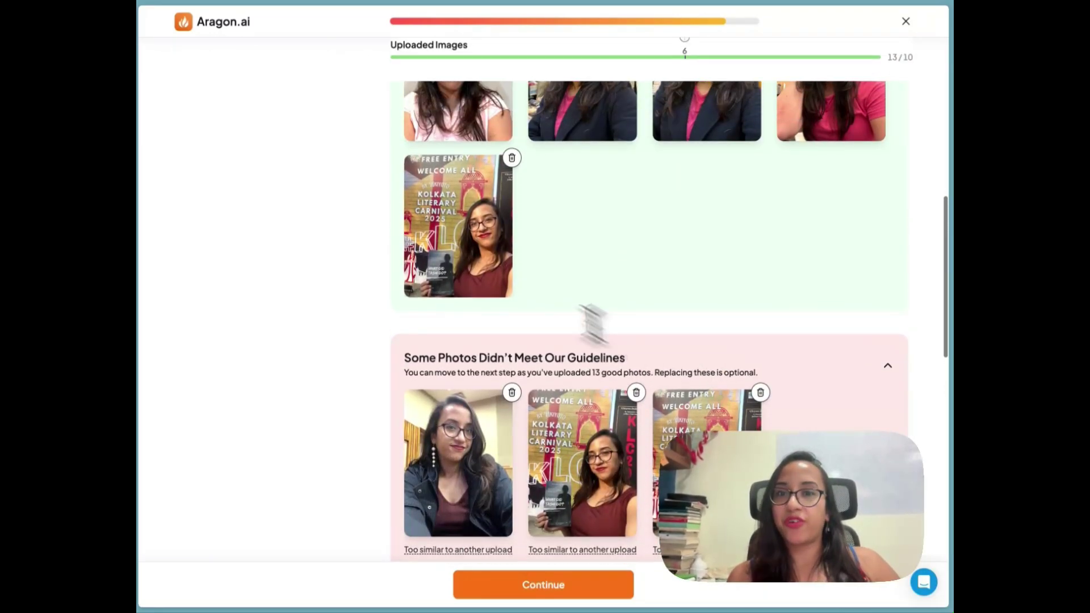
pyautogui.scroll(7, 641, 299)
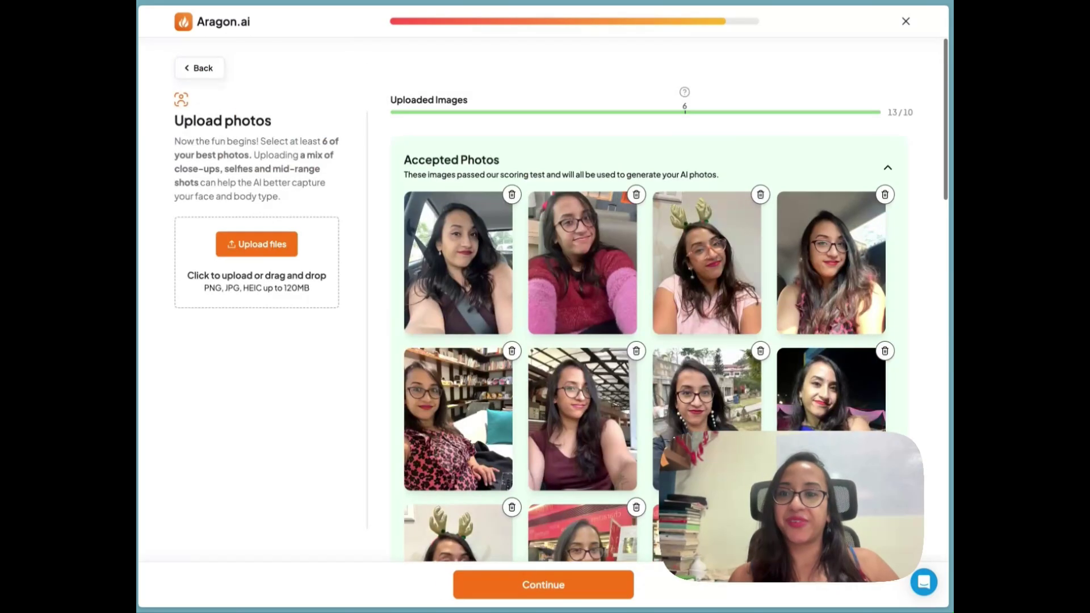
pyautogui.scroll(-15, 640, 299)
pyautogui.scroll(15, 576, 280)
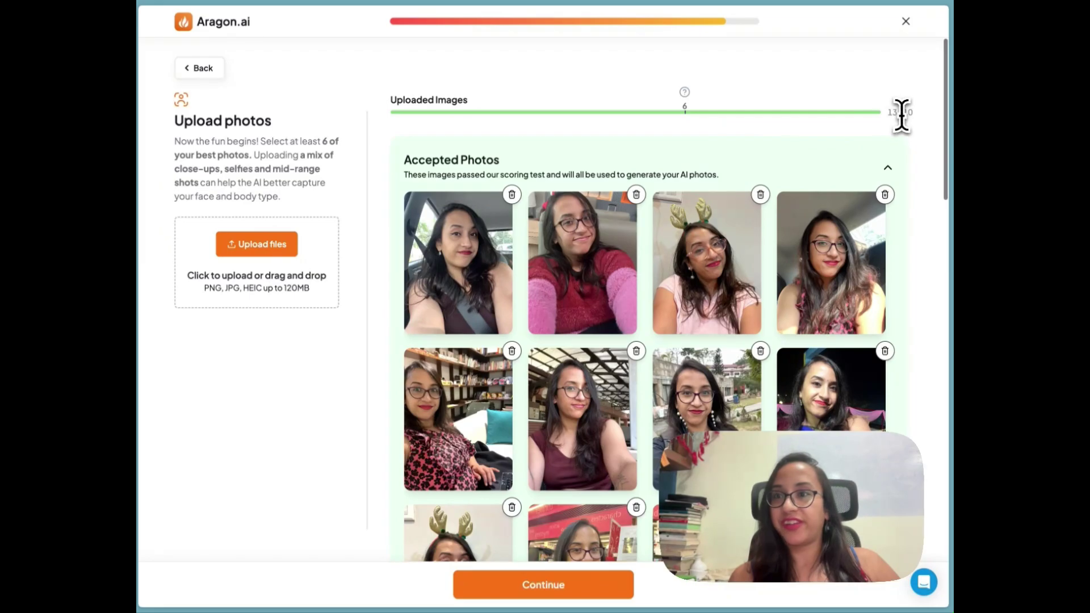
# Try to continue with 13 uploads and check the over-10-photo warning
pyautogui.click(570, 585)
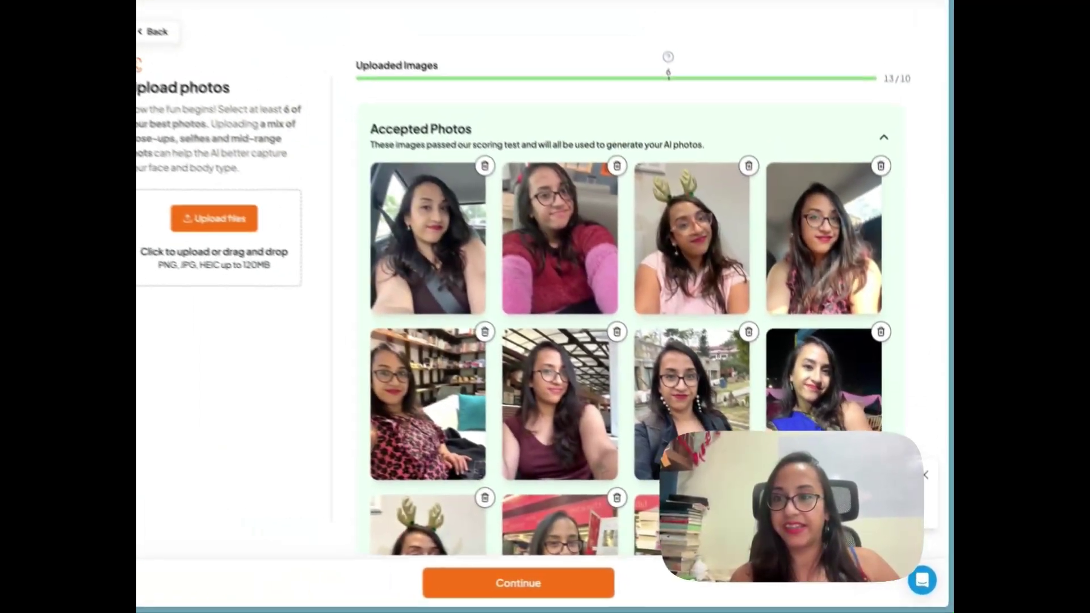
pyautogui.scroll(-10, 676, 413)
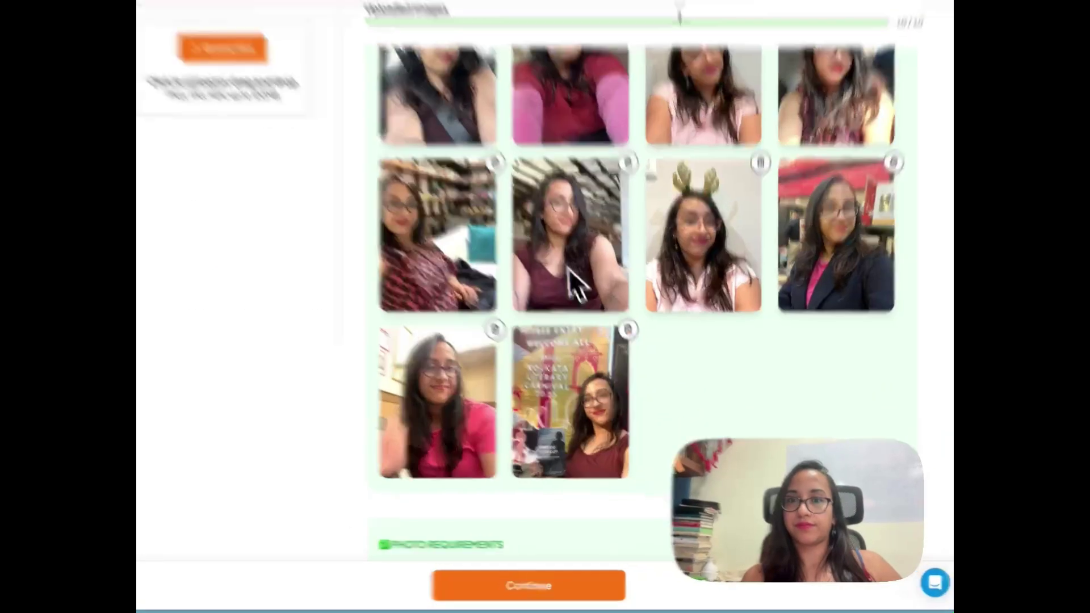
pyautogui.scroll(-3, 569, 268)
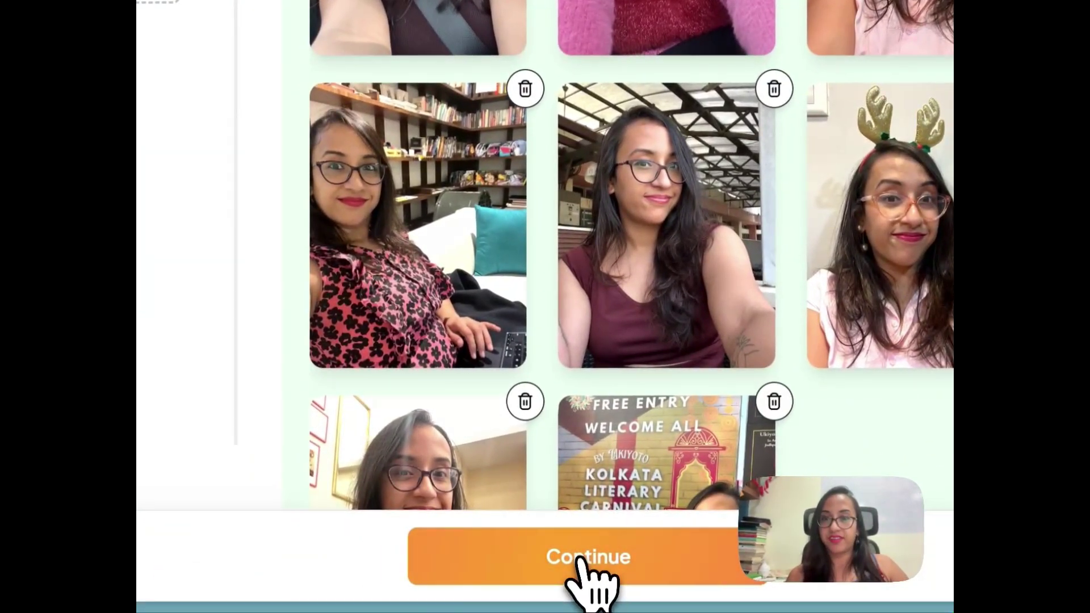
# Proceed with ten photos, tick 'I'm all set' on Confirm your details, and submit the order
pyautogui.click(578, 561)
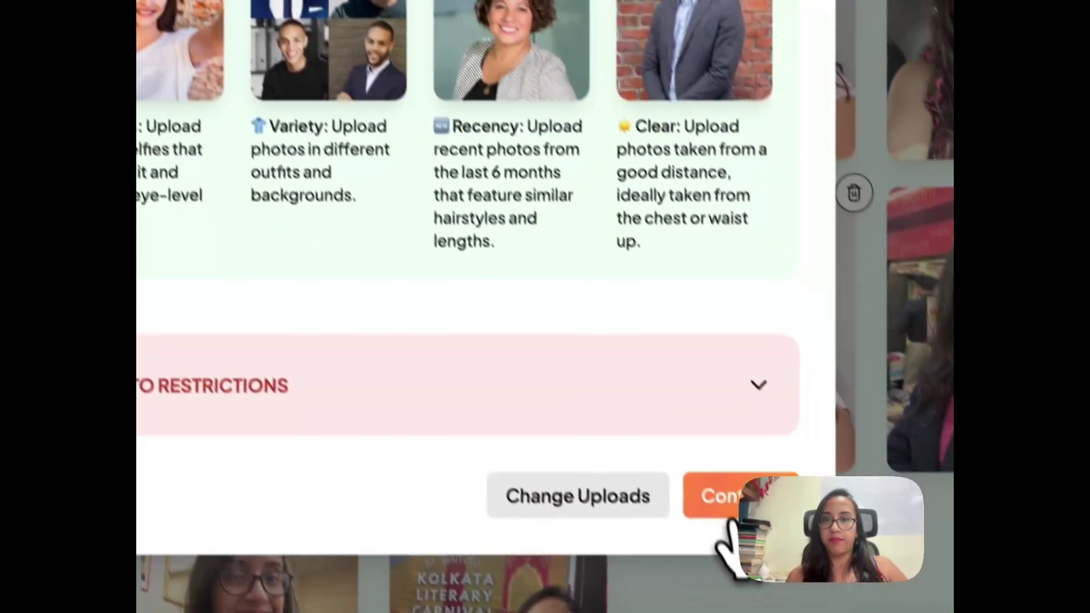
pyautogui.click(728, 510)
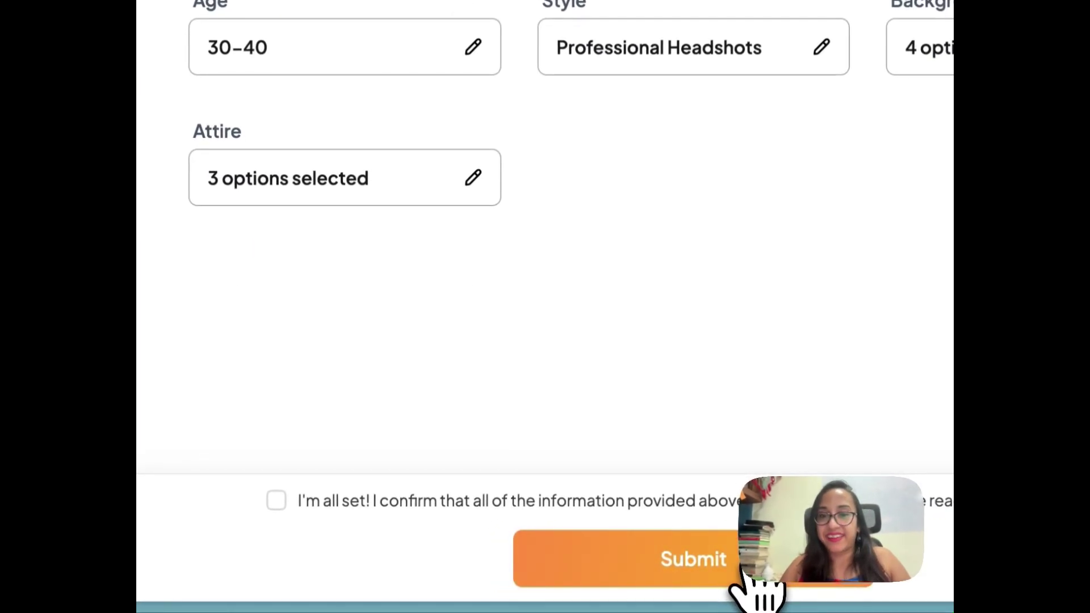
pyautogui.click(276, 500)
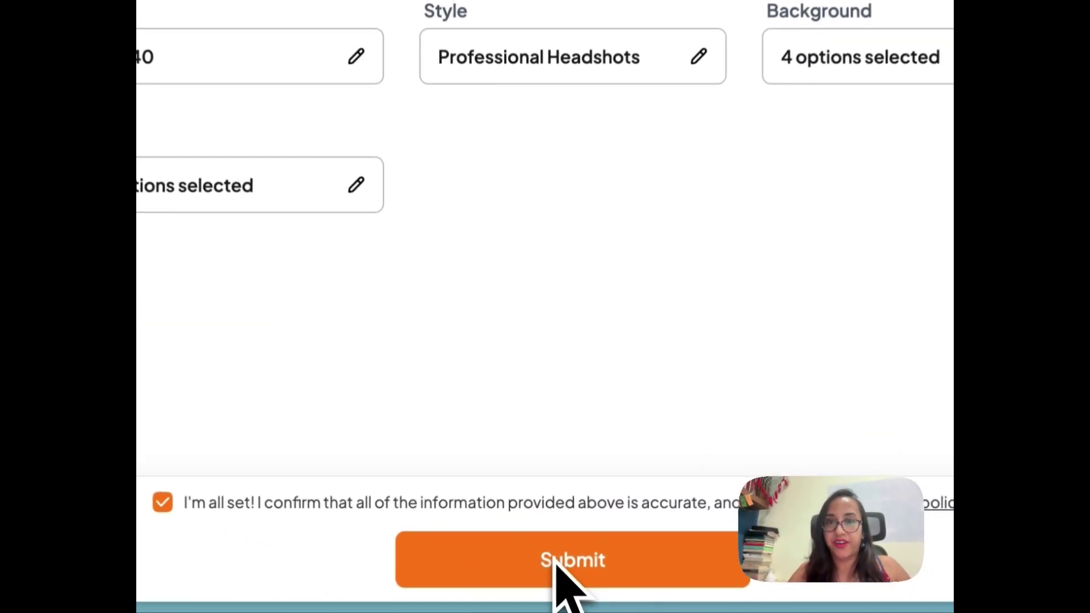
pyautogui.click(556, 561)
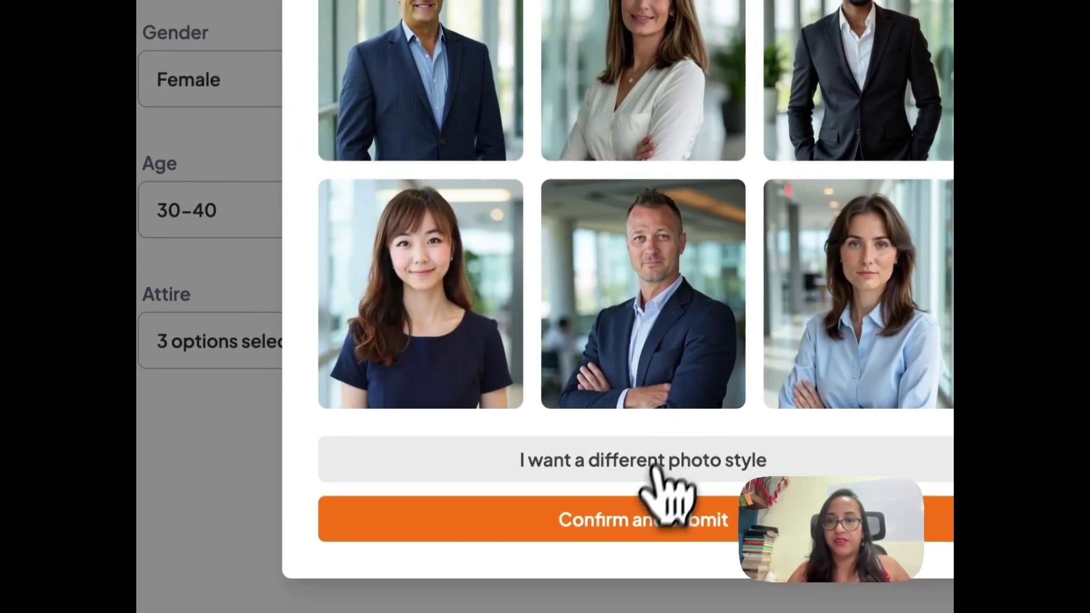
pyautogui.click(652, 537)
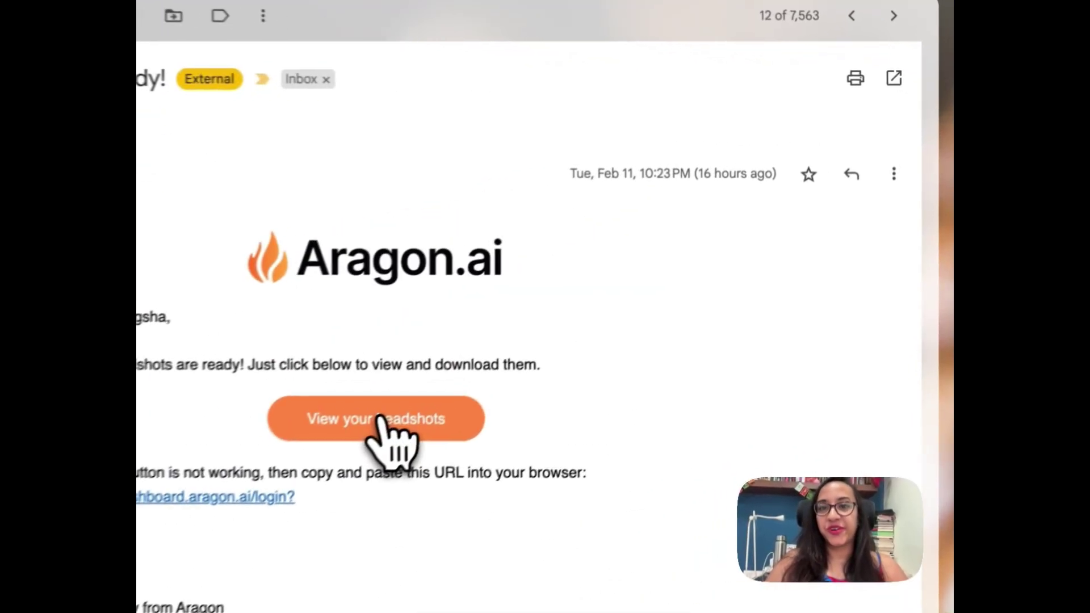
# Open the finished headshots via 'View your headshots' in the ready email
pyautogui.click(646, 277)
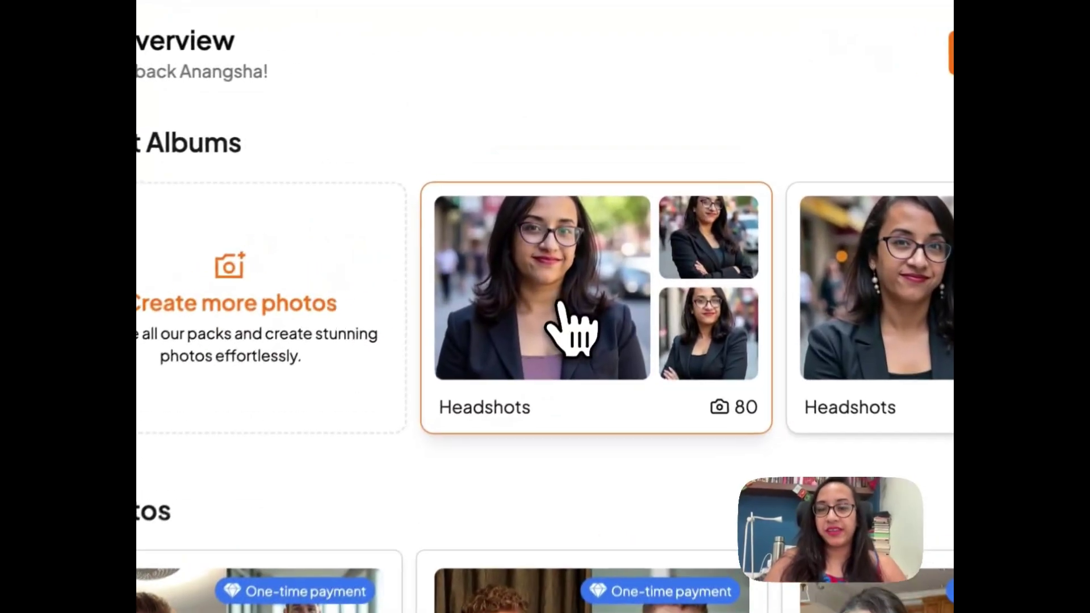
# Open the Headshots album, scroll the All Photos grid, and enlarge street headshot 7 of 100
pyautogui.click(578, 269)
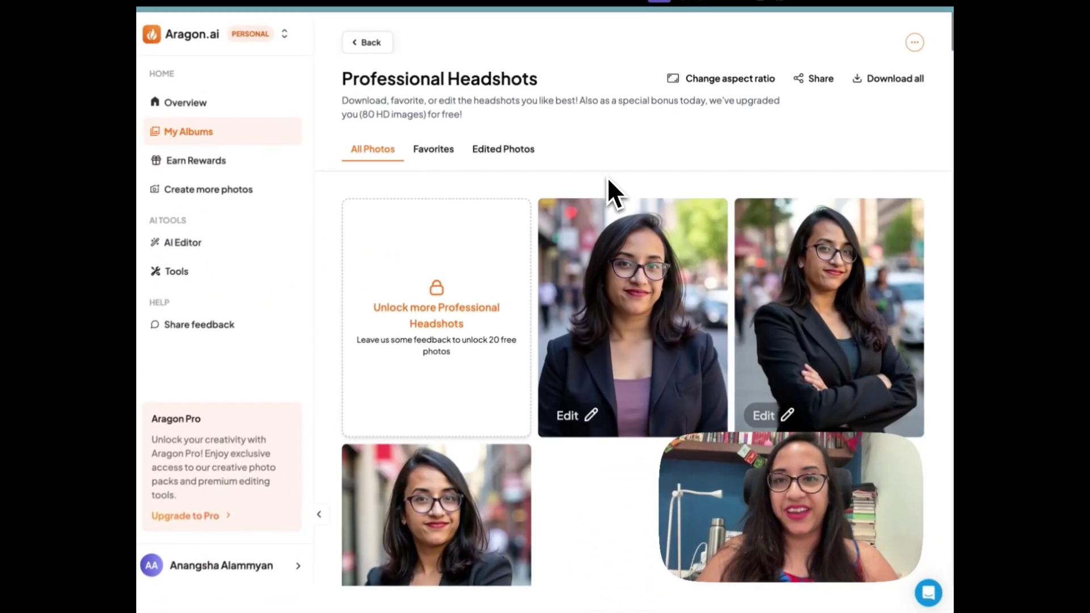
pyautogui.scroll(-3, 608, 175)
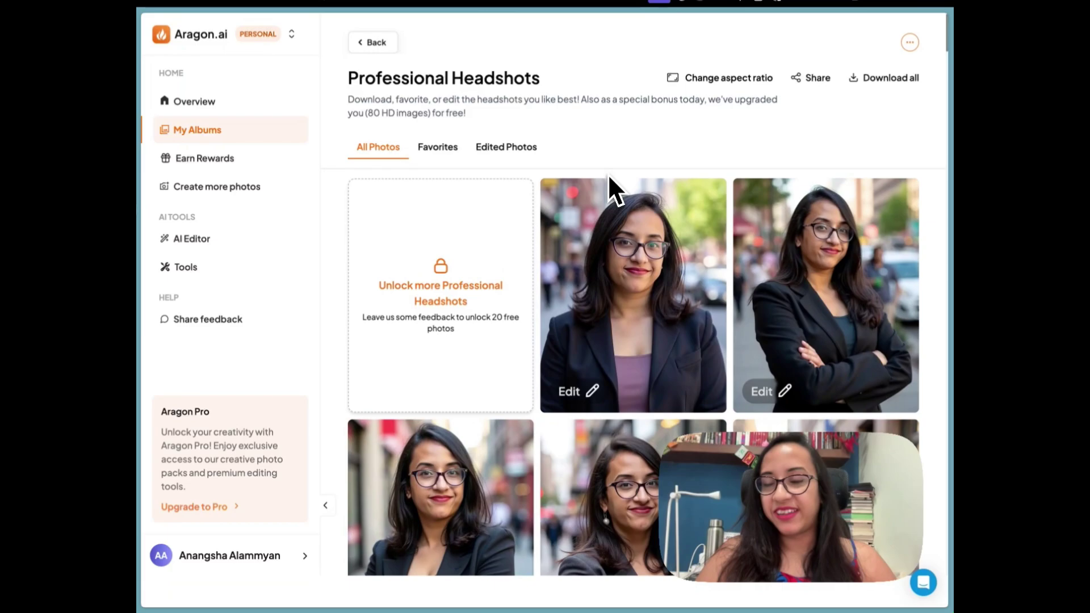
pyautogui.scroll(-2, 608, 173)
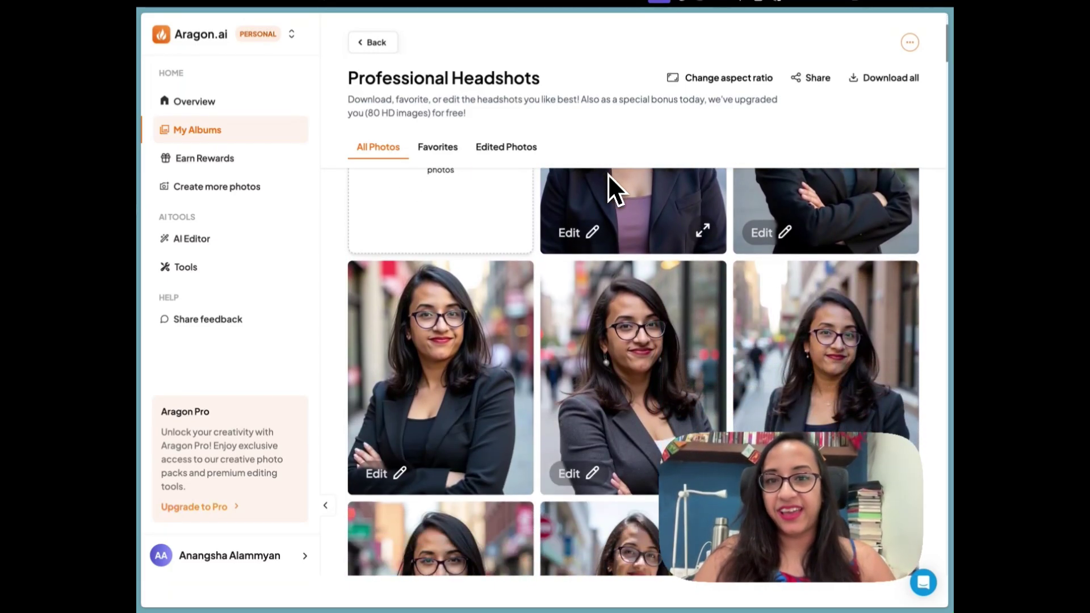
pyautogui.scroll(-2, 608, 173)
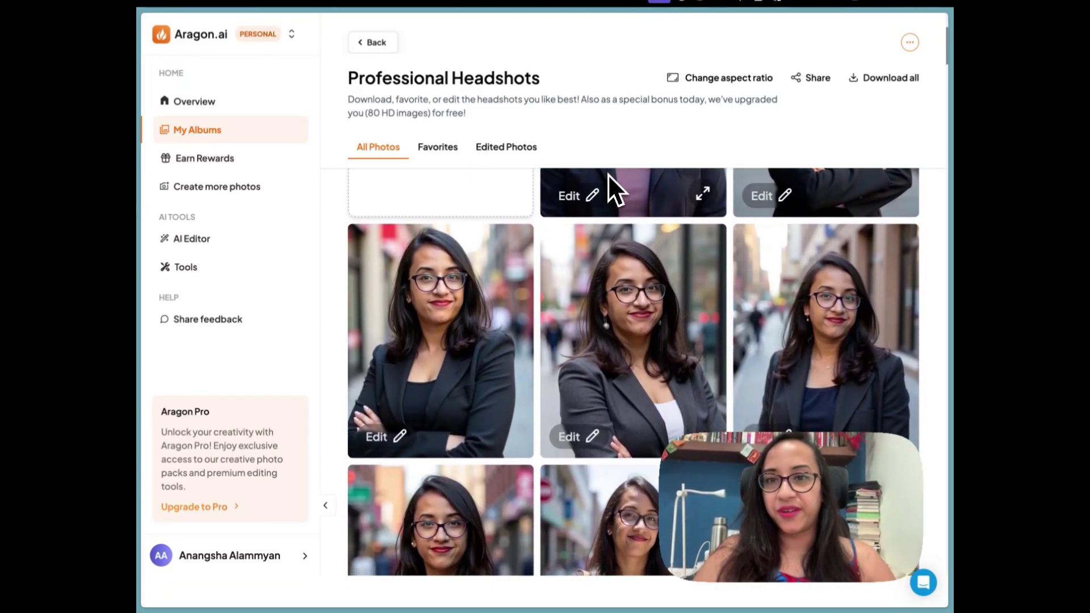
pyautogui.scroll(-4, 608, 174)
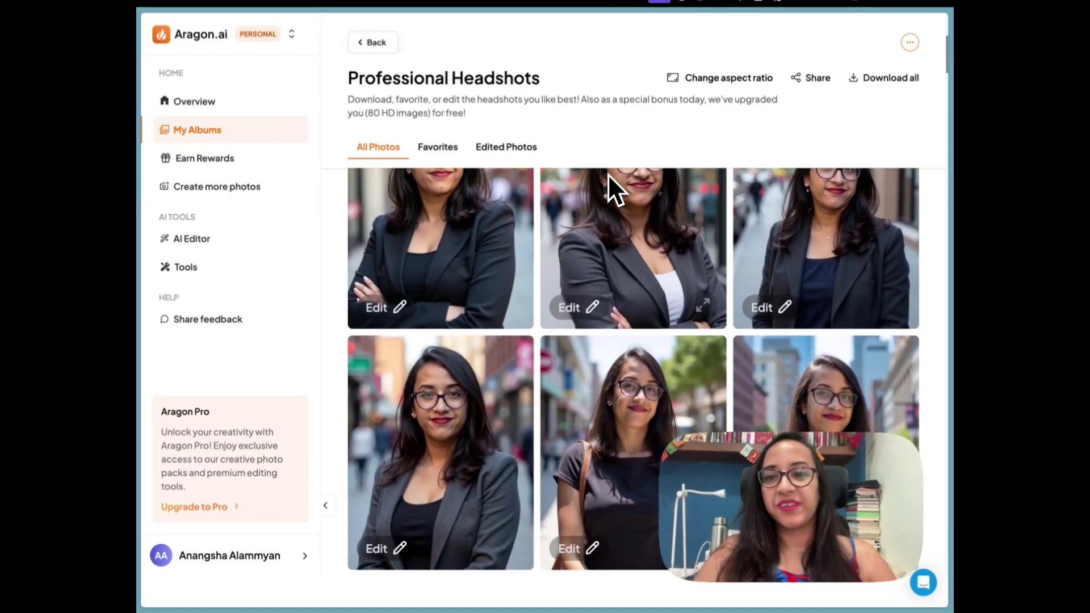
pyautogui.scroll(-3, 608, 174)
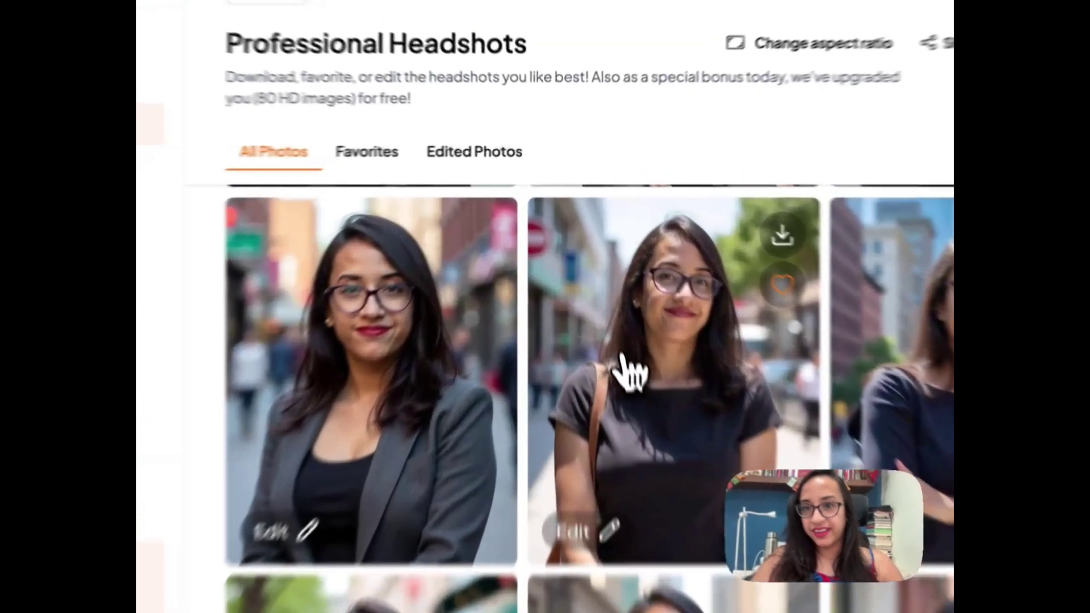
pyautogui.click(618, 301)
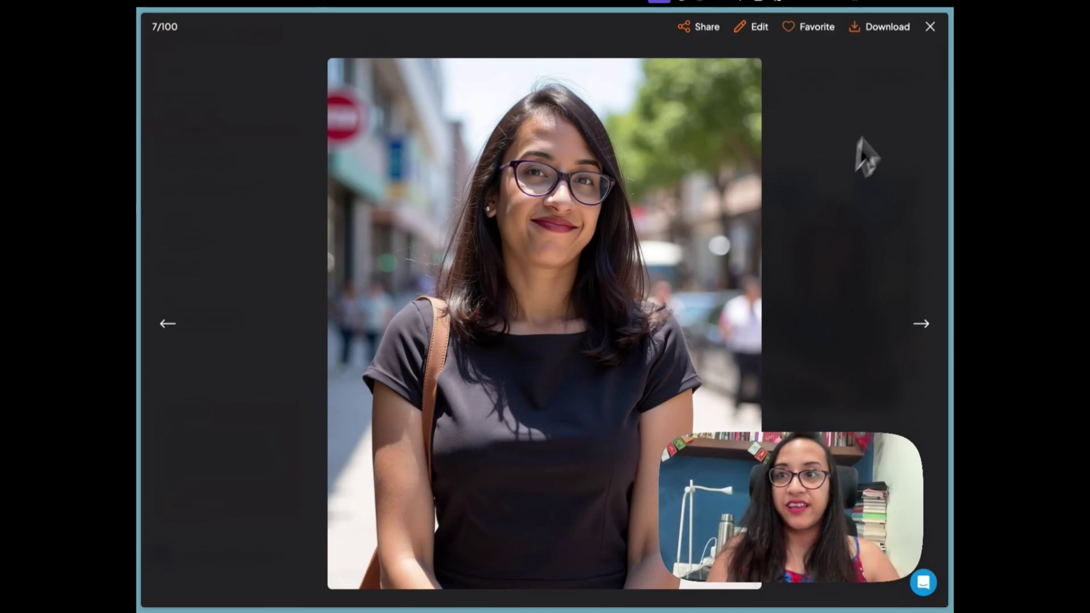
# Close headshot 7, then view a park headshot at full size
pyautogui.click(929, 27)
pyautogui.scroll(-5, 662, 397)
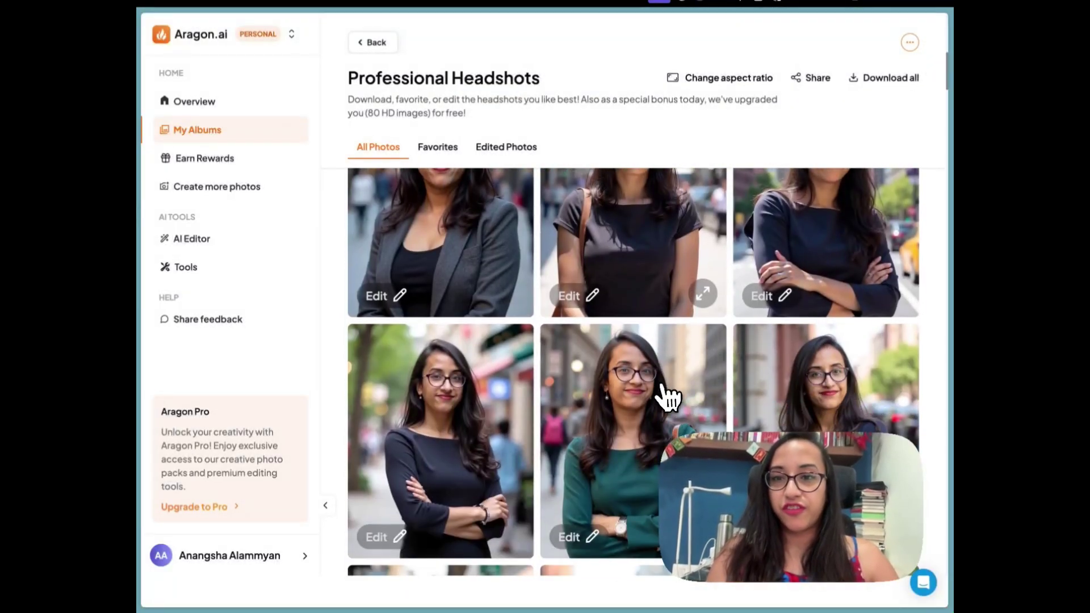
pyautogui.scroll(-10, 667, 397)
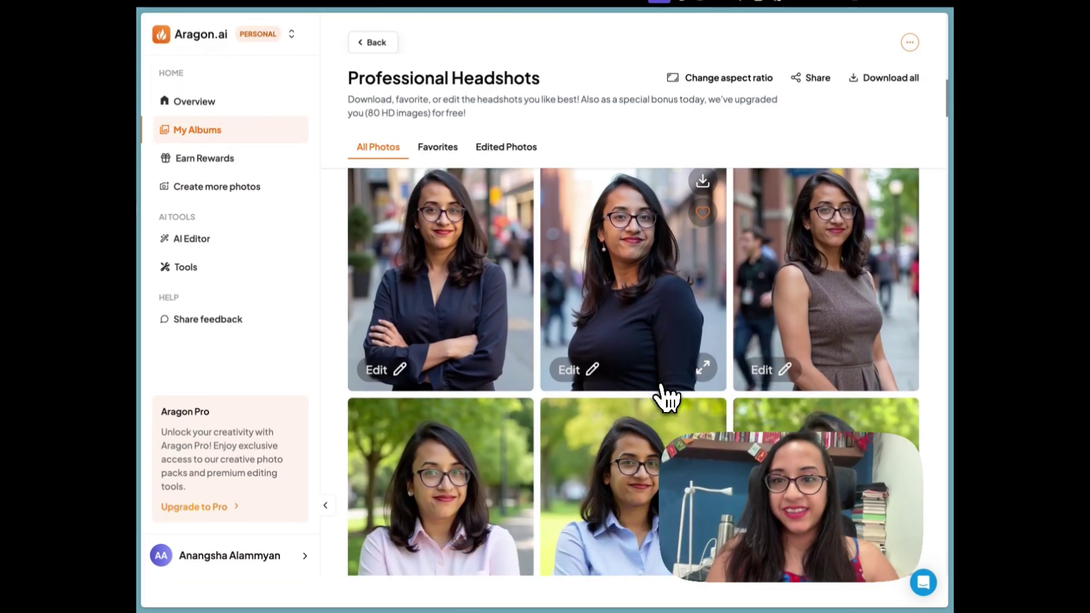
pyautogui.scroll(-10, 667, 397)
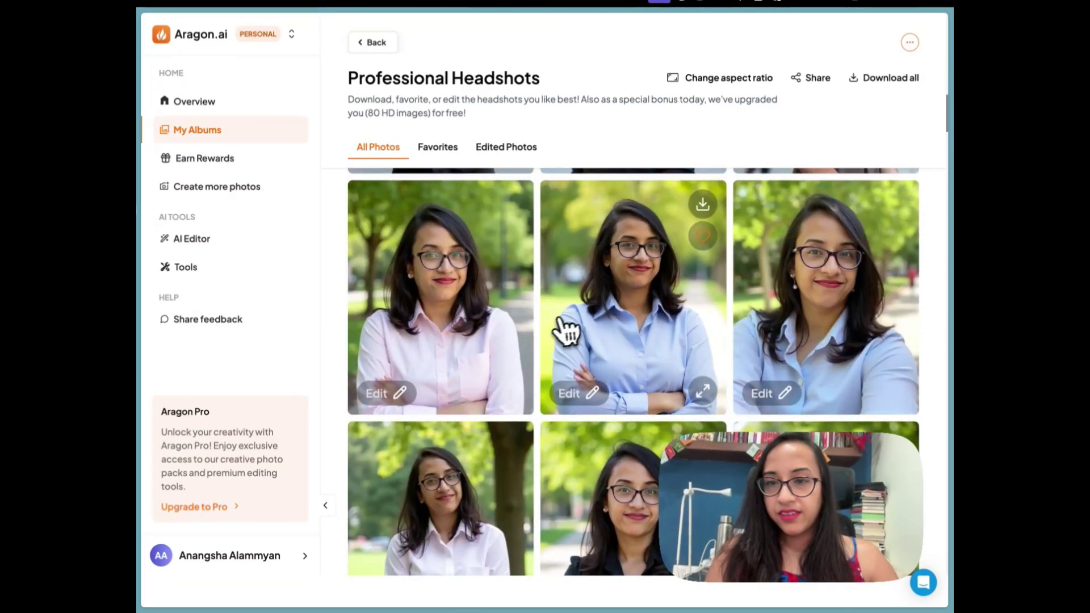
pyautogui.click(753, 324)
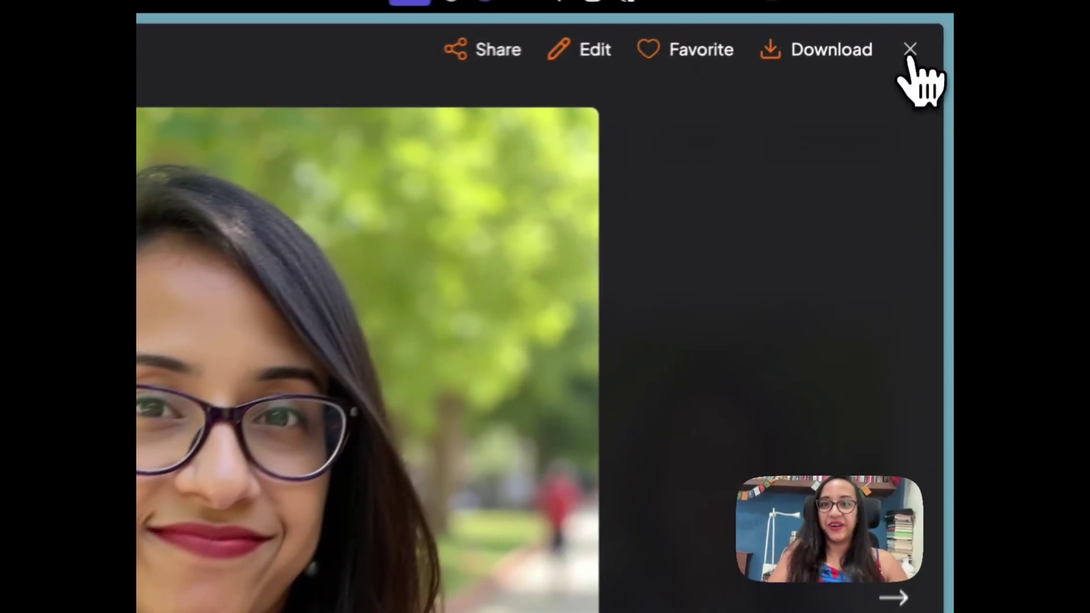
pyautogui.click(929, 26)
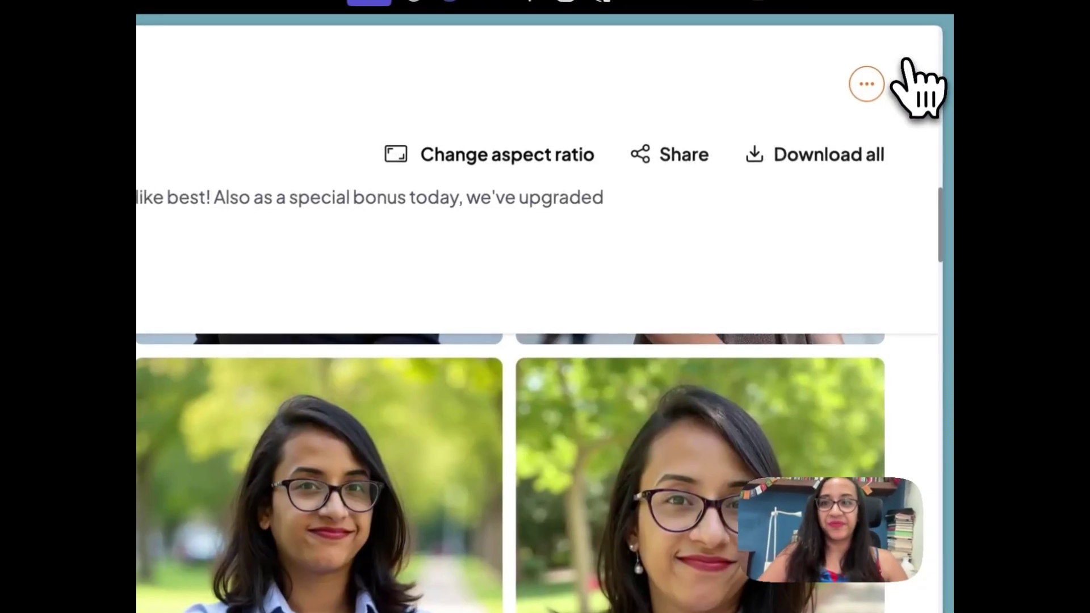
# Dismiss the headshot feedback survey
pyautogui.scroll(-5, 554, 479)
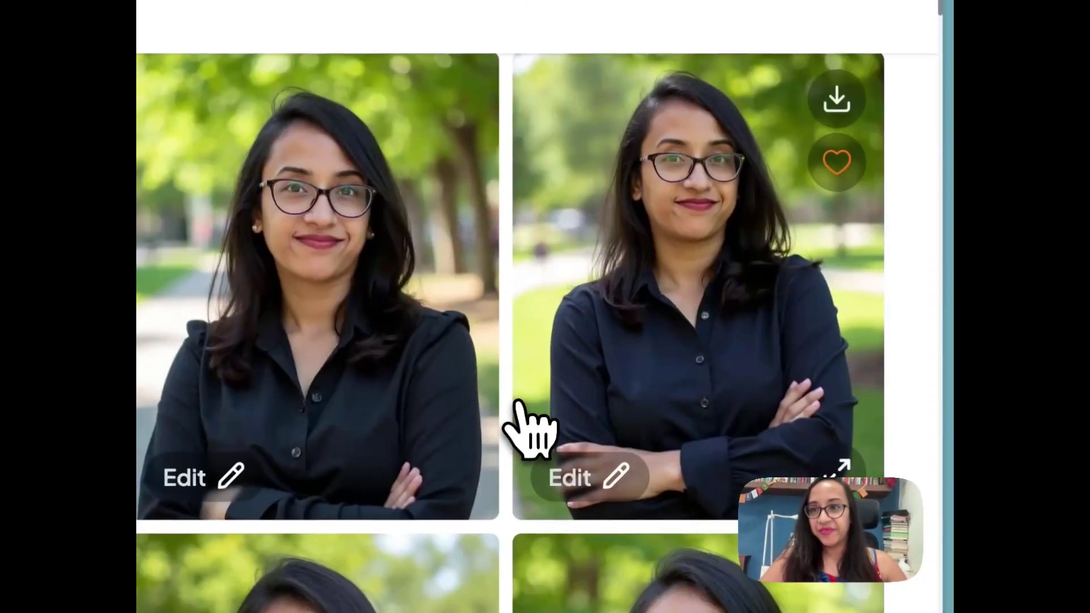
pyautogui.scroll(-5, 529, 425)
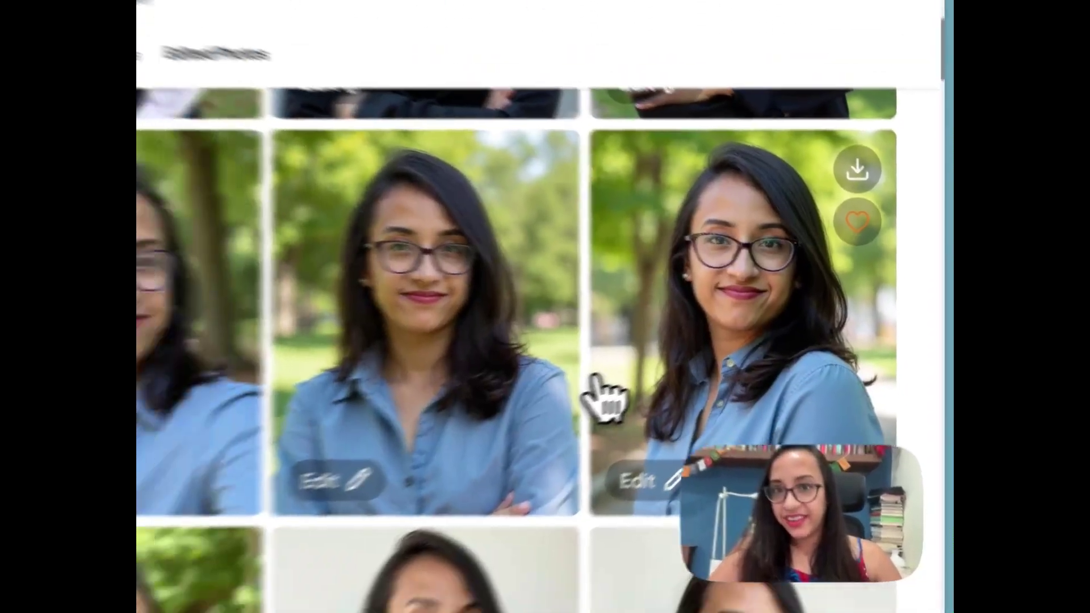
pyautogui.scroll(-1, 739, 356)
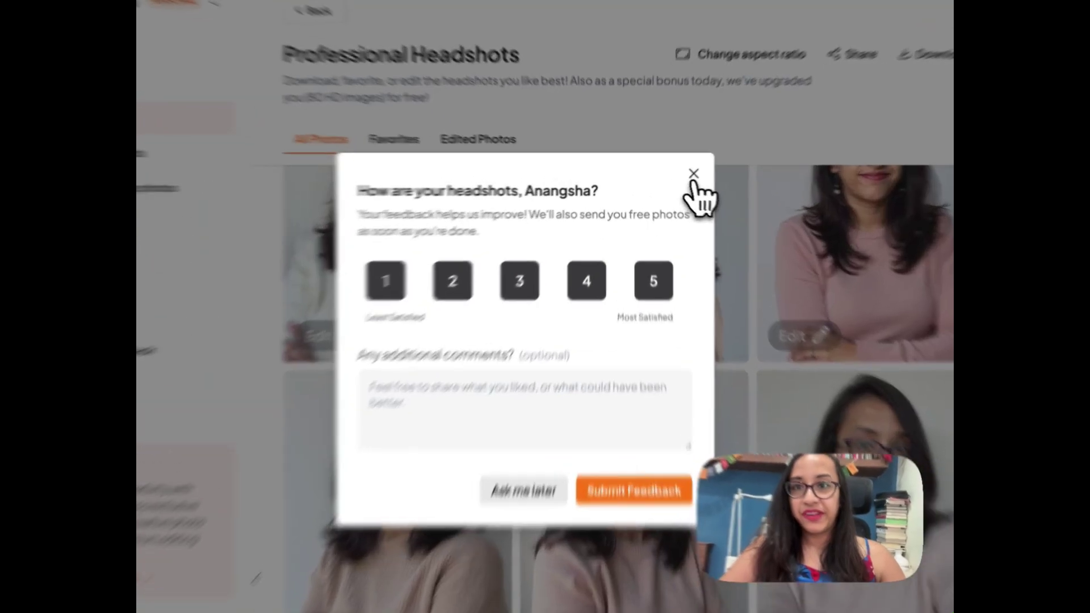
pyautogui.click(681, 175)
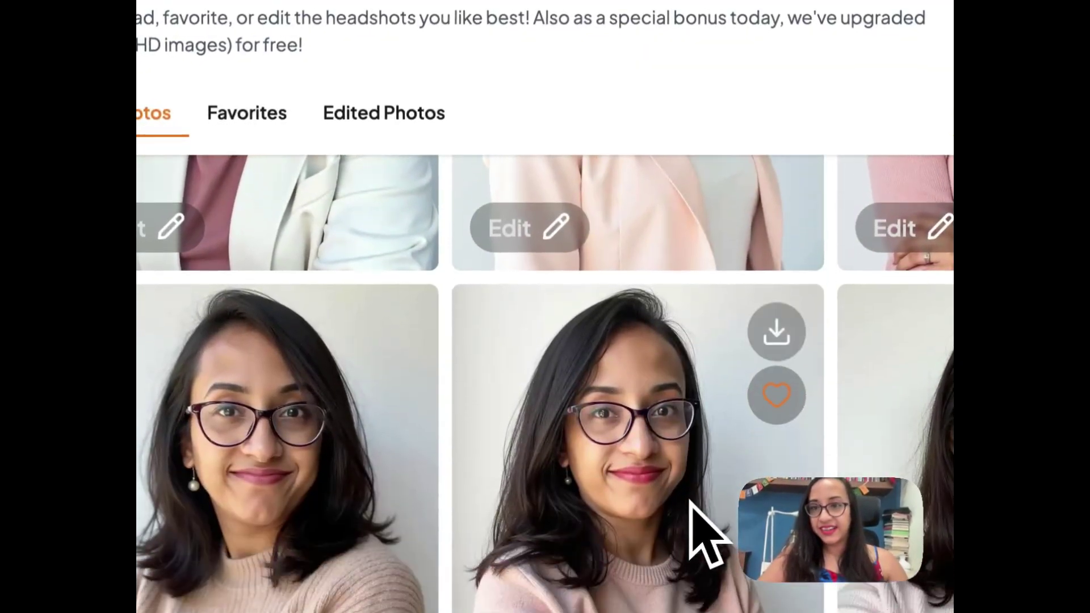
# View the pink-sweater headshot enlarged, then scroll down to the navy-blouse office portraits
pyautogui.scroll(-2, 690, 502)
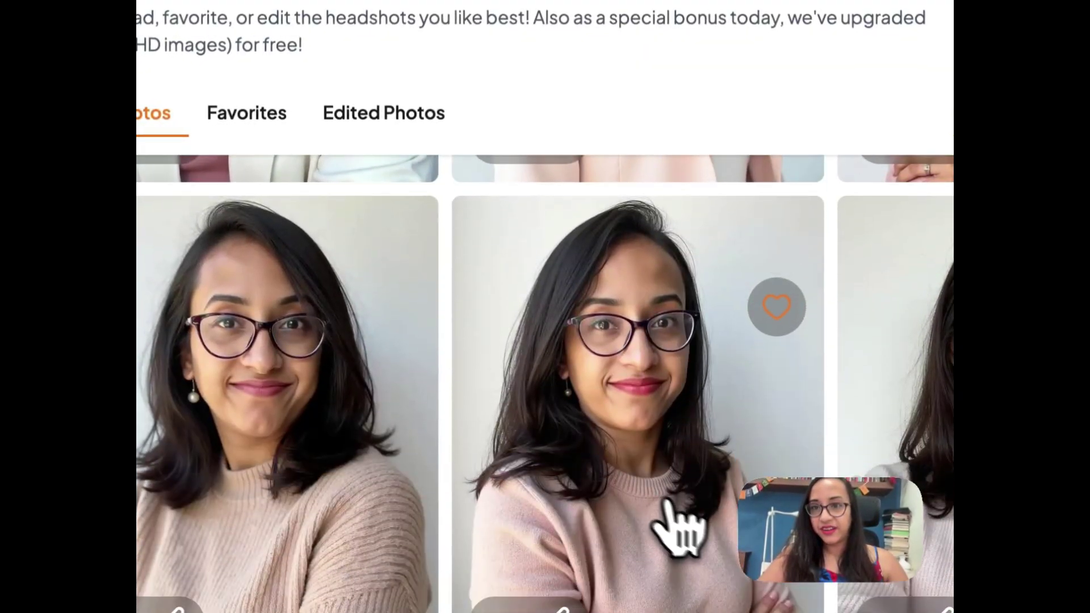
pyautogui.click(659, 426)
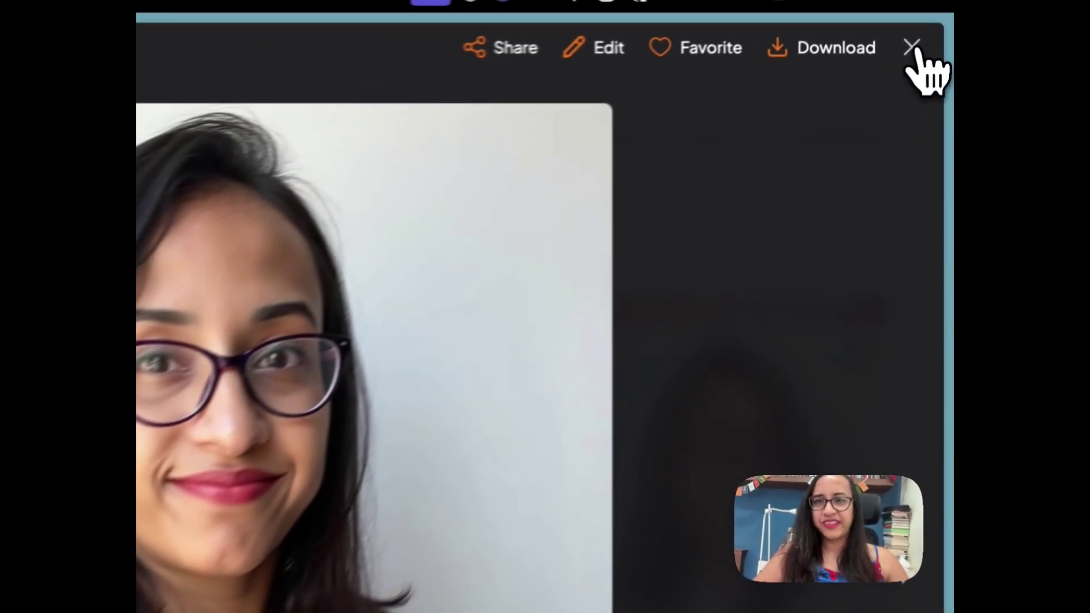
pyautogui.click(929, 29)
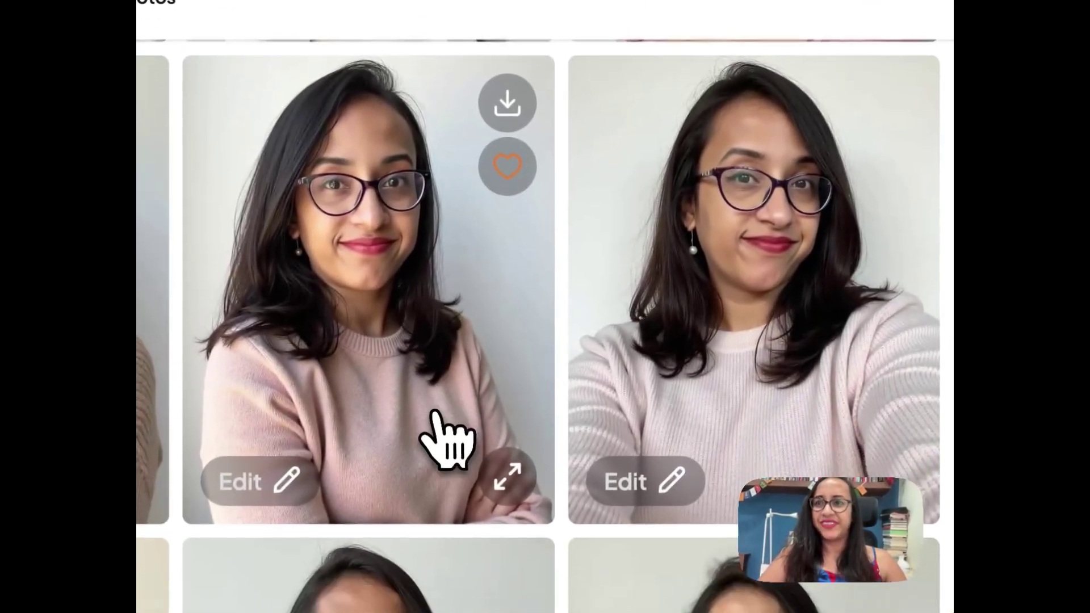
pyautogui.scroll(-3, 436, 414)
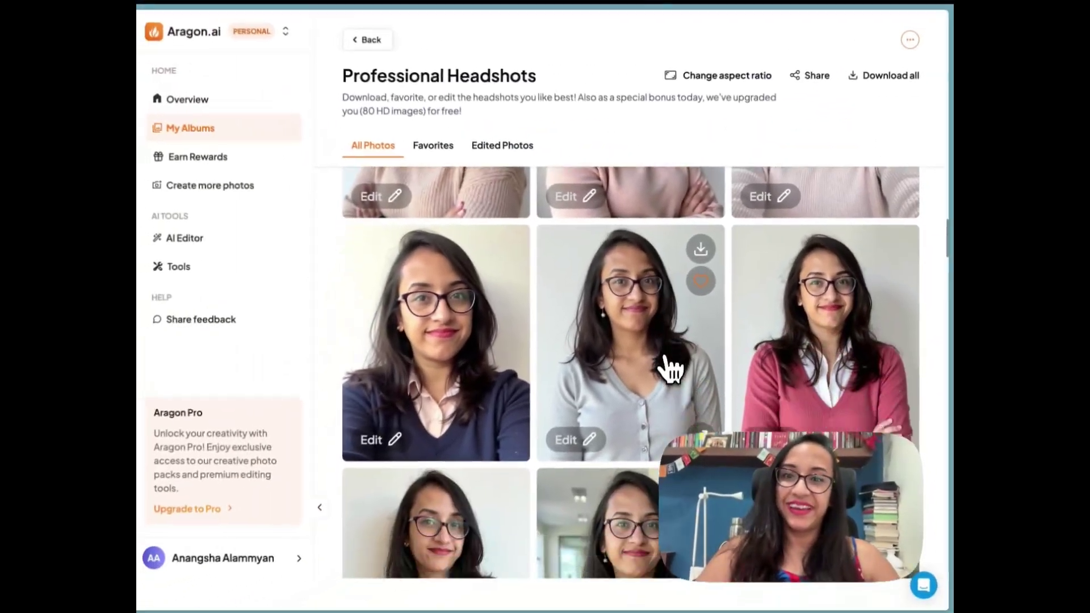
pyautogui.scroll(-5, 669, 368)
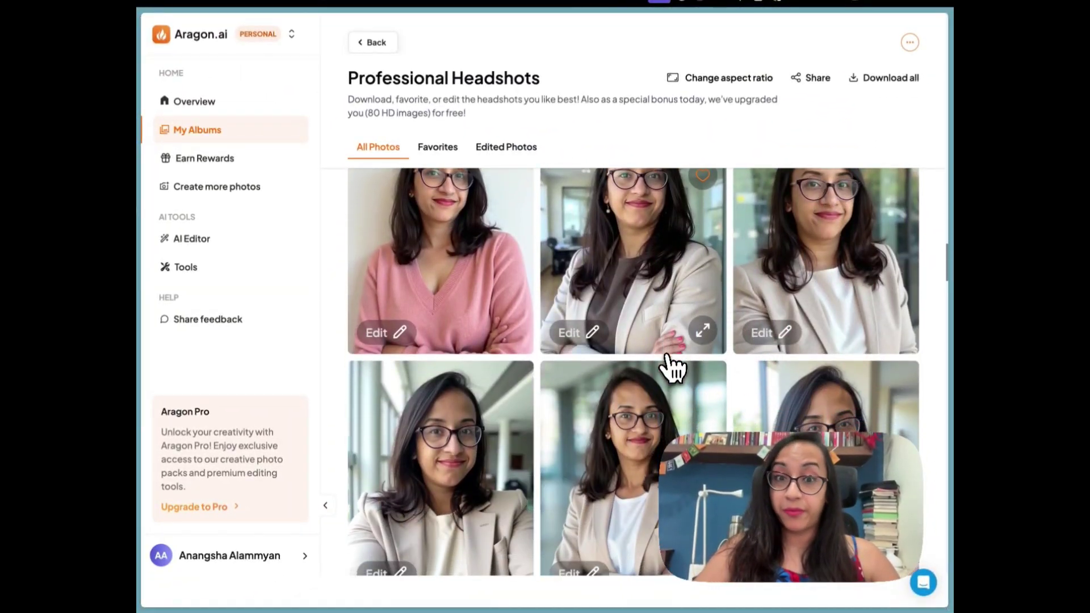
pyautogui.scroll(-3, 672, 368)
pyautogui.scroll(-4, 672, 368)
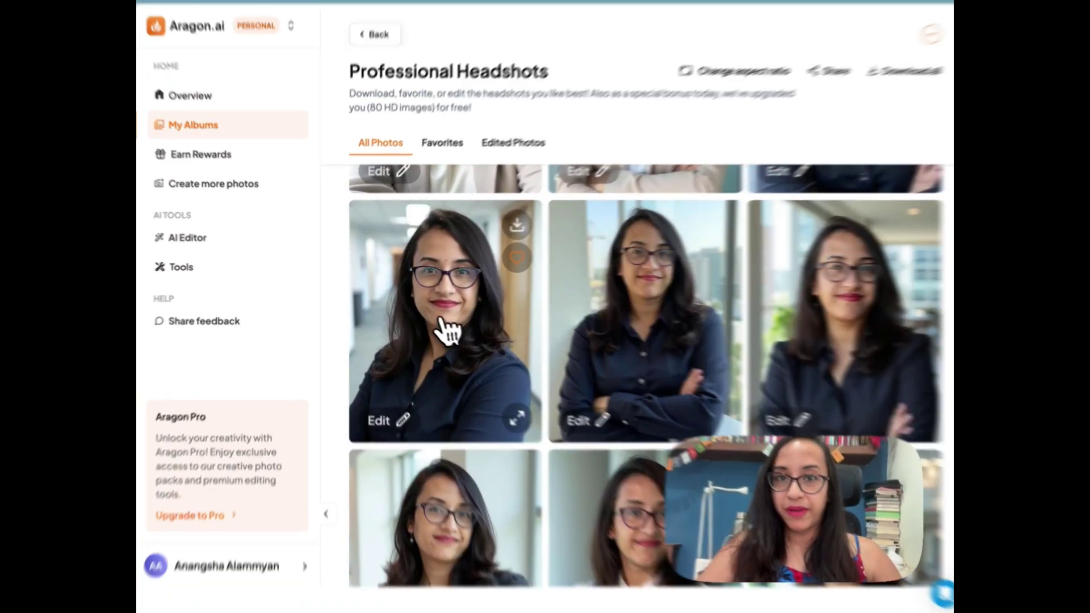
pyautogui.click(440, 303)
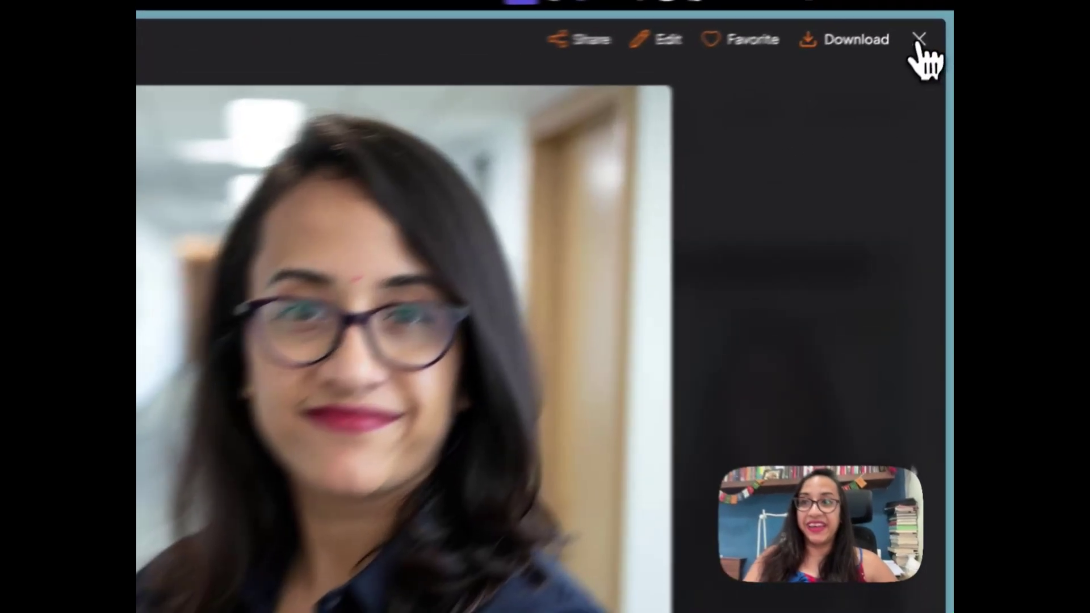
pyautogui.click(929, 27)
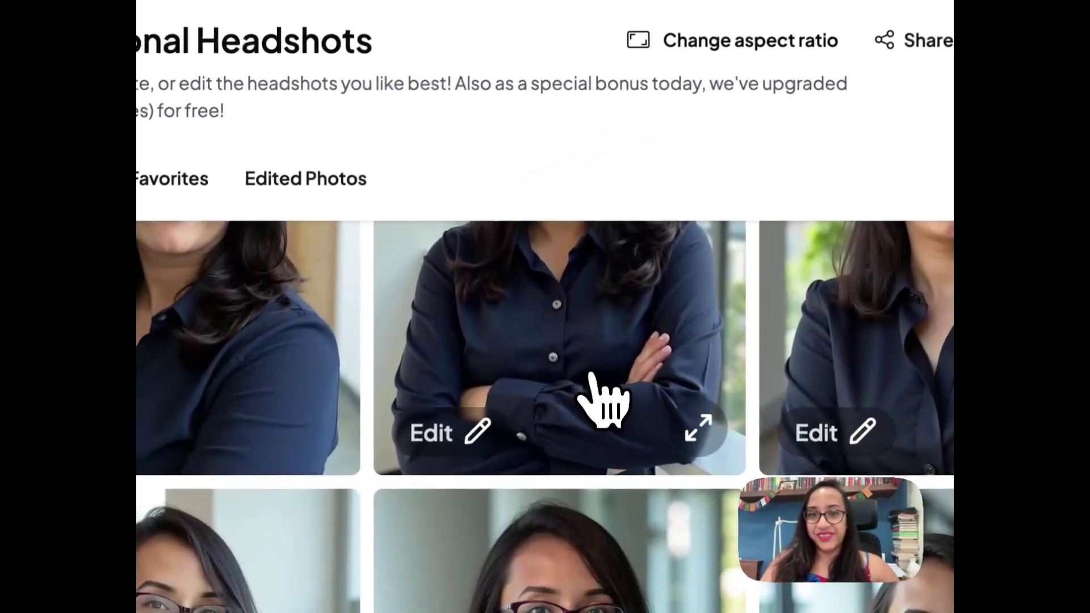
pyautogui.click(487, 328)
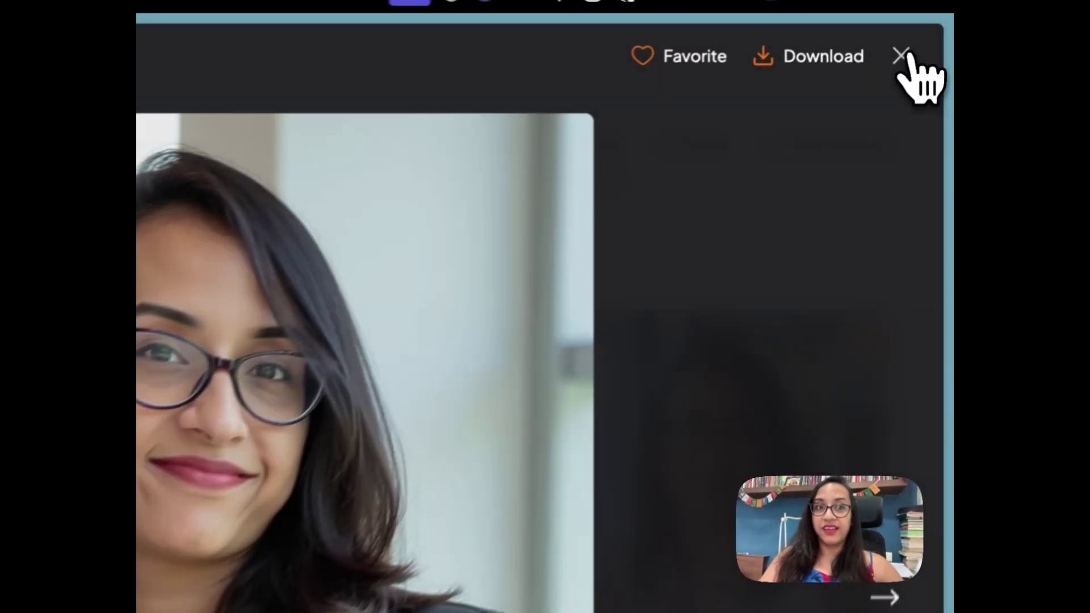
pyautogui.click(930, 29)
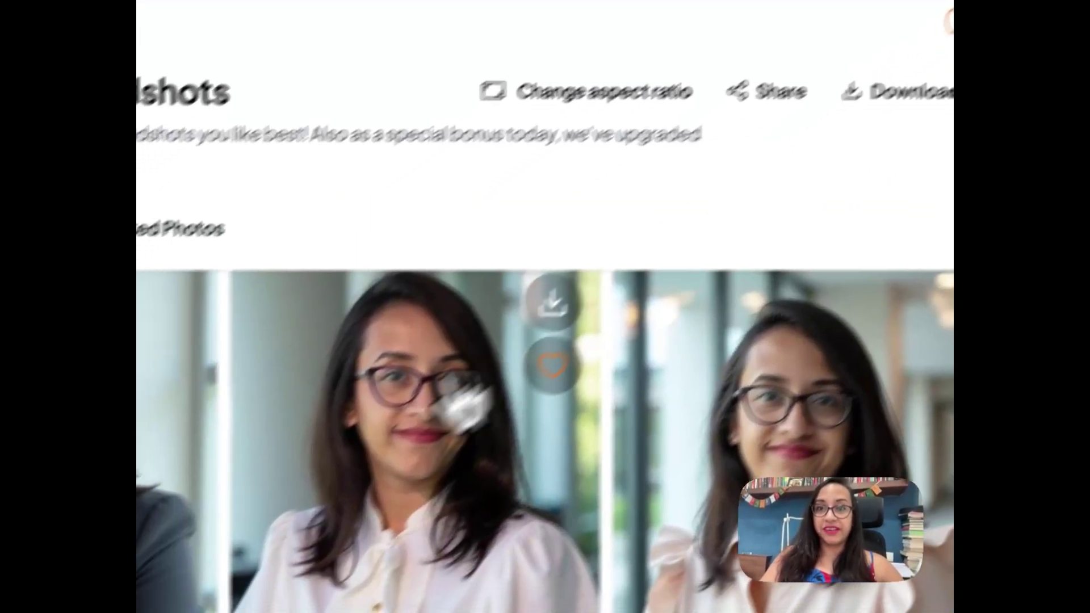
pyautogui.scroll(-5, 419, 431)
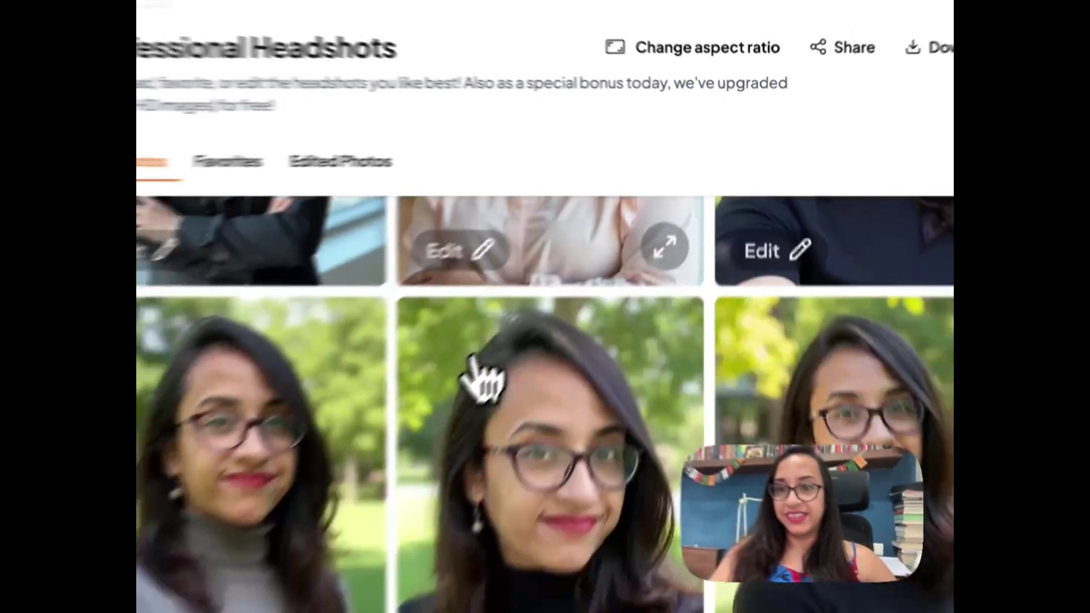
pyautogui.scroll(-2, 593, 284)
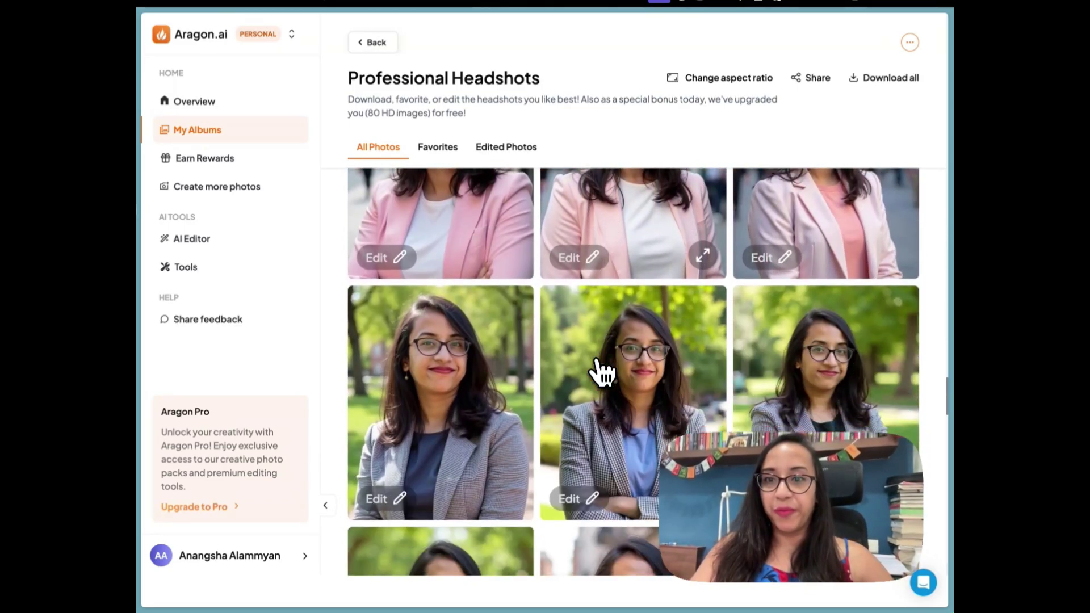
pyautogui.scroll(-5, 603, 372)
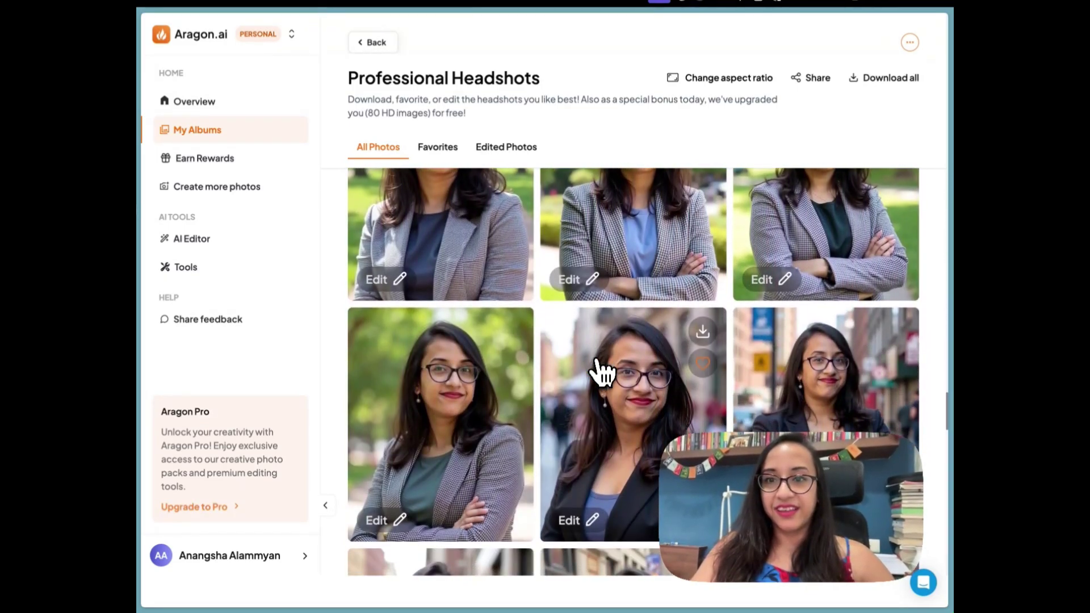
pyautogui.scroll(-3, 603, 372)
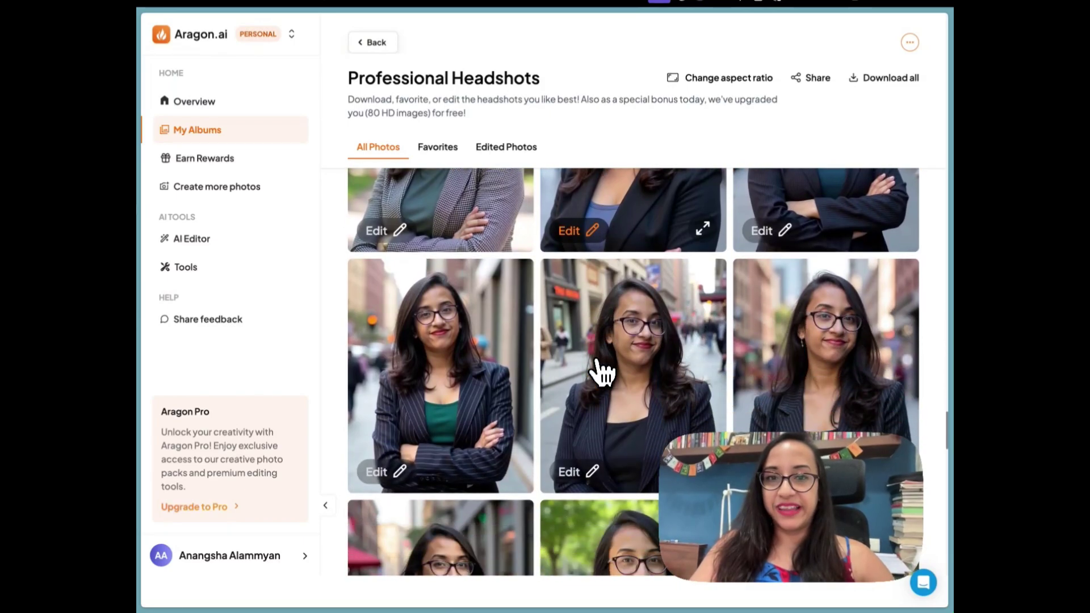
pyautogui.scroll(-6, 603, 372)
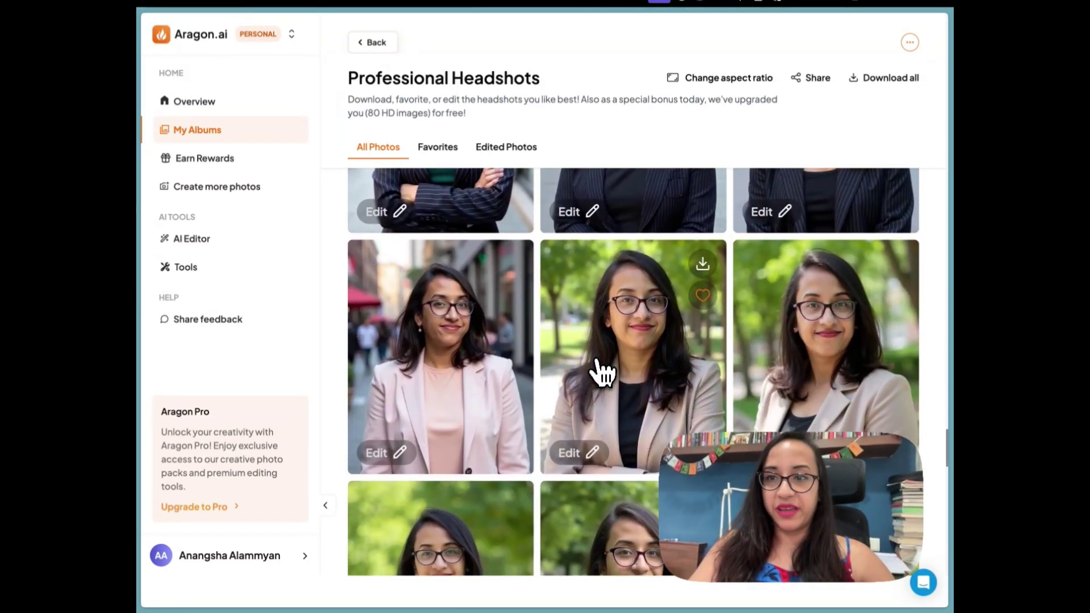
pyautogui.scroll(-4, 603, 371)
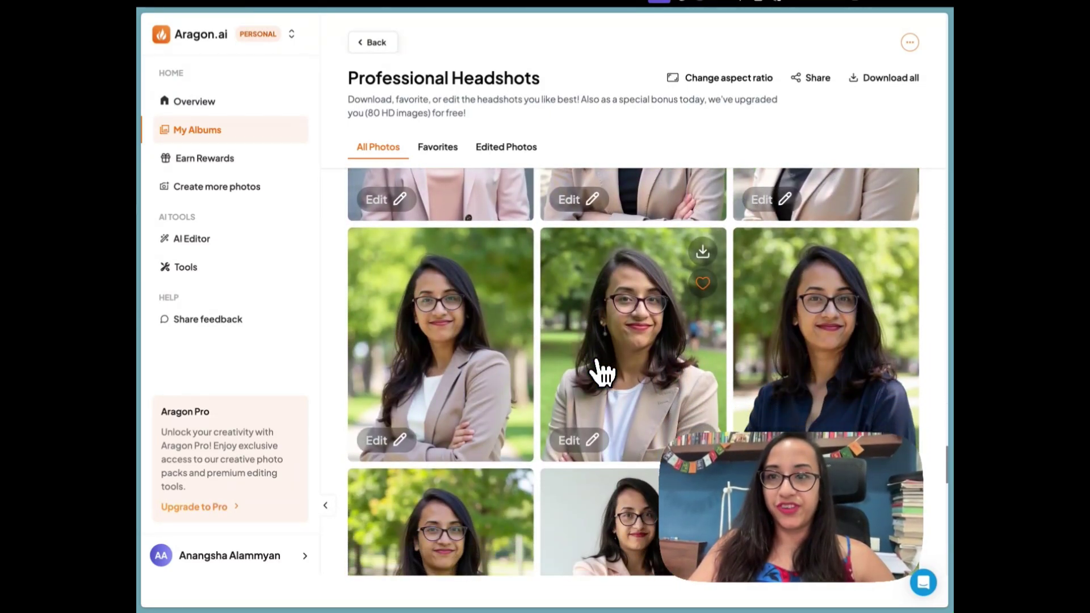
pyautogui.scroll(-3, 602, 371)
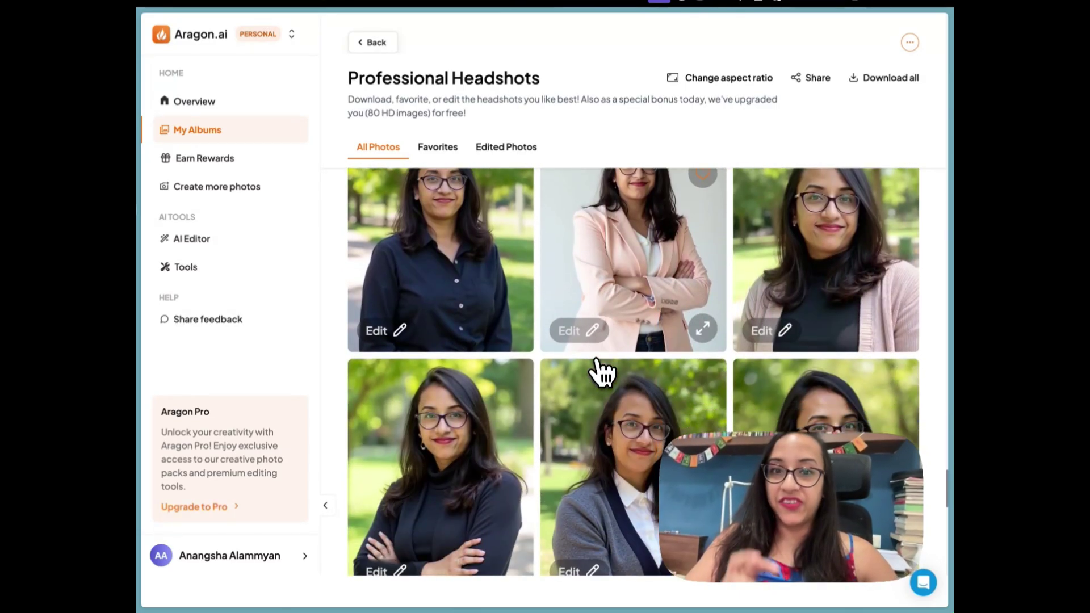
pyautogui.scroll(-2, 603, 372)
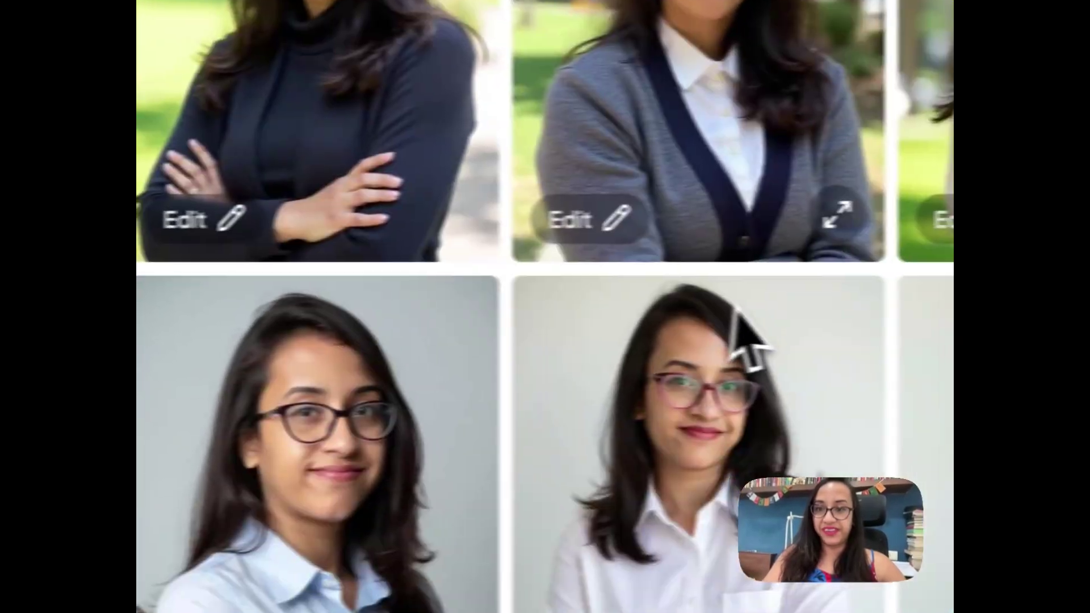
pyautogui.scroll(-3, 687, 335)
pyautogui.scroll(-2, 672, 306)
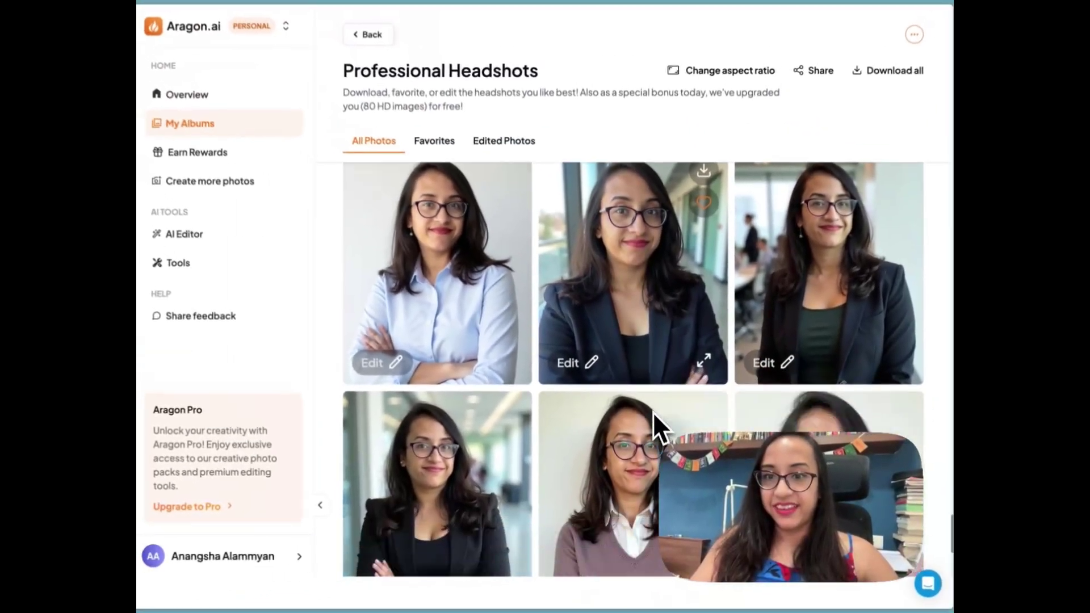
pyautogui.scroll(-5, 653, 411)
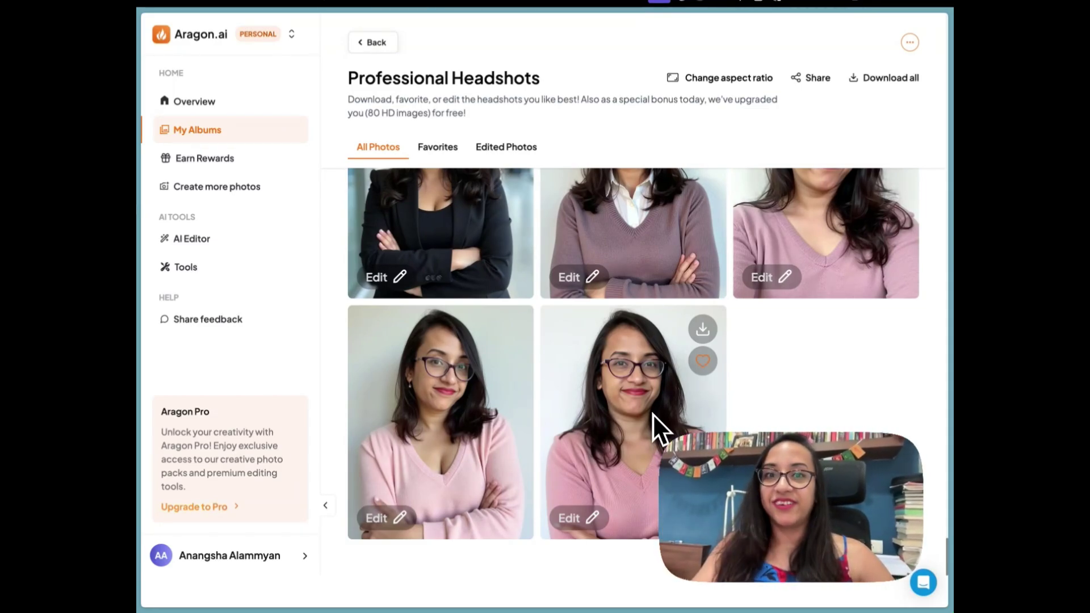
pyautogui.scroll(4, 829, 346)
pyautogui.scroll(-5, 830, 342)
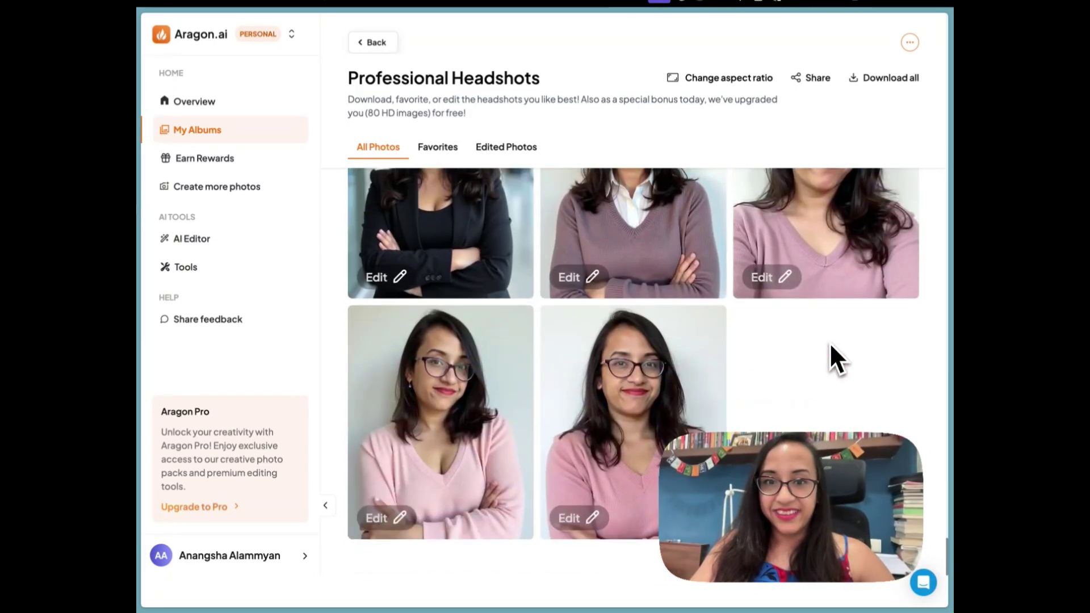
pyautogui.scroll(6, 831, 352)
pyautogui.scroll(-10, 801, 363)
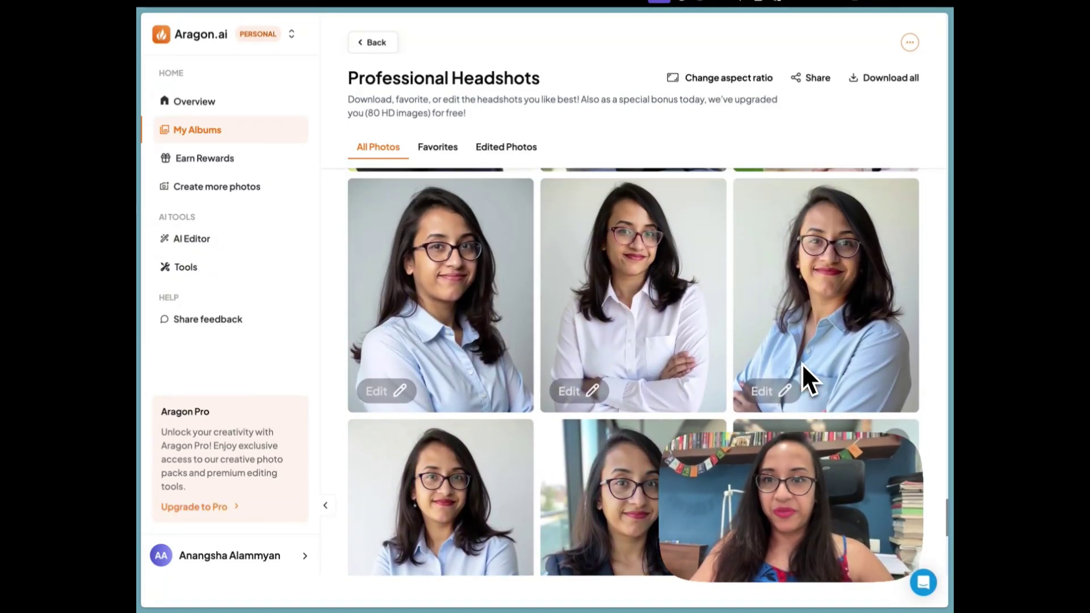
pyautogui.scroll(1, 802, 363)
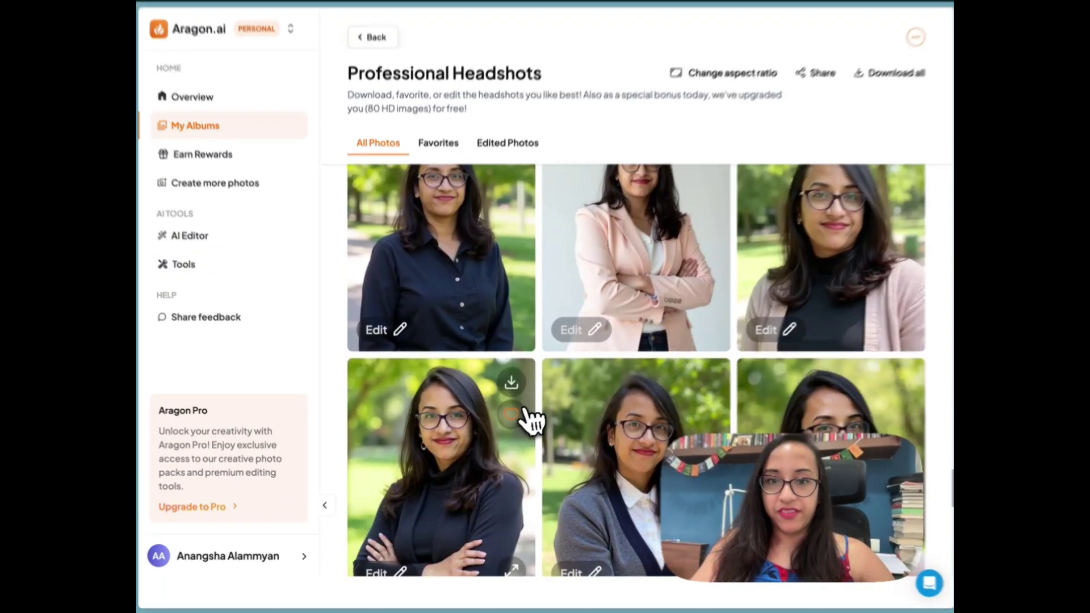
# Open the black-turtleneck park headshot full-size and load it into the AI Editor's background changer
pyautogui.click(465, 422)
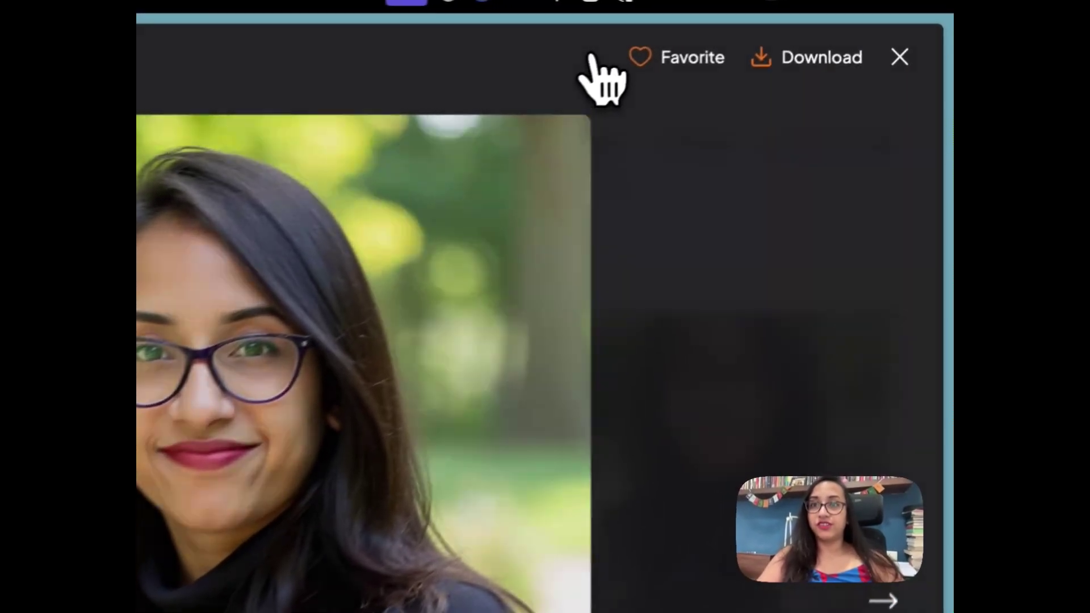
pyautogui.click(752, 27)
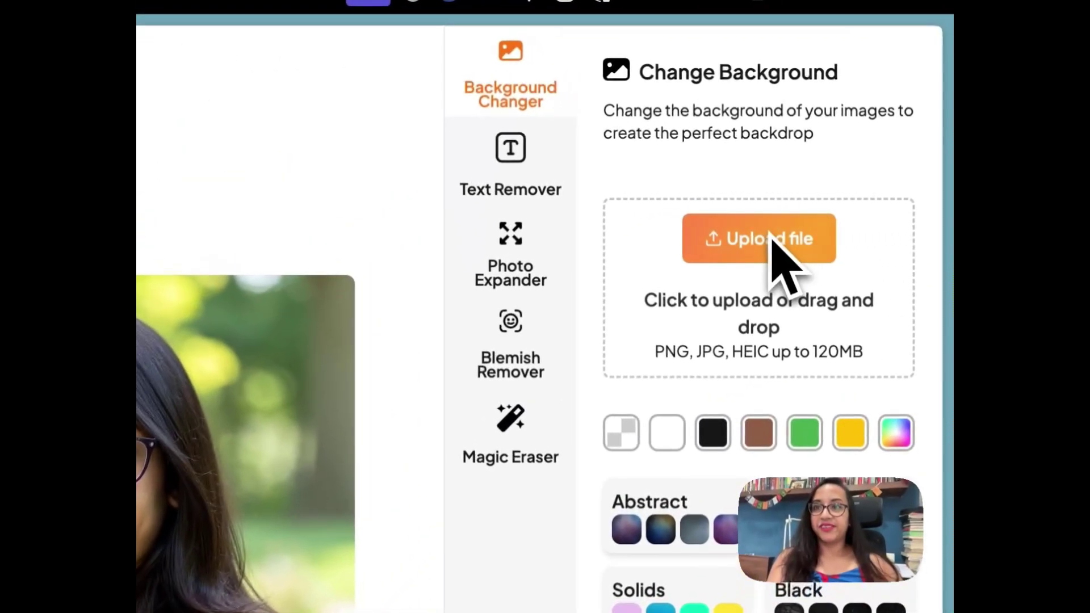
# Set IIT Guwahati.jpg as the headshot's background and continue to the Aragon Lite/Pro plan offer
pyautogui.click(861, 117)
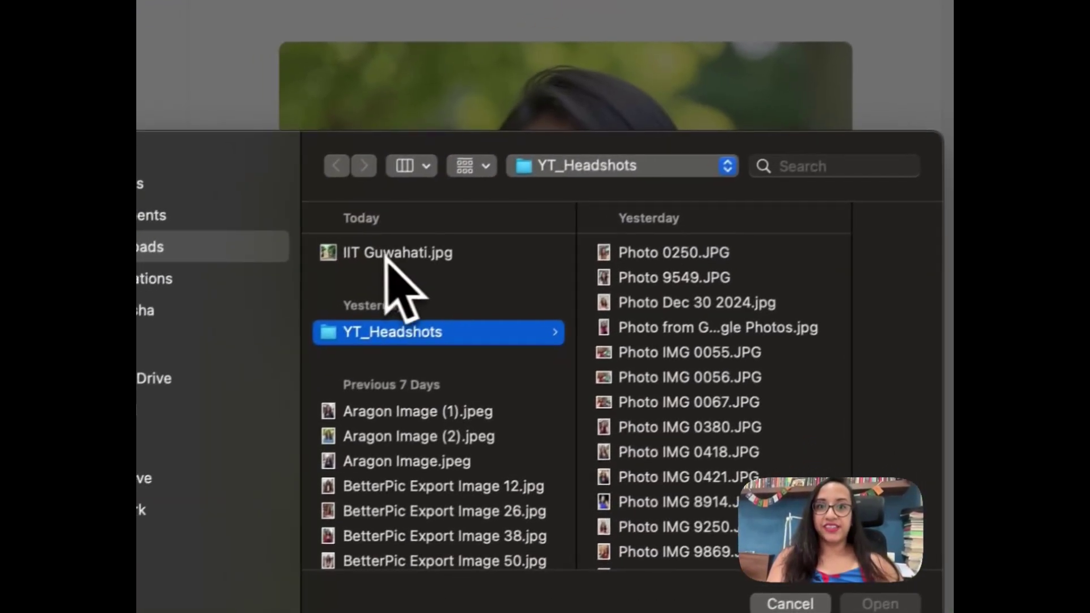
pyautogui.click(408, 248)
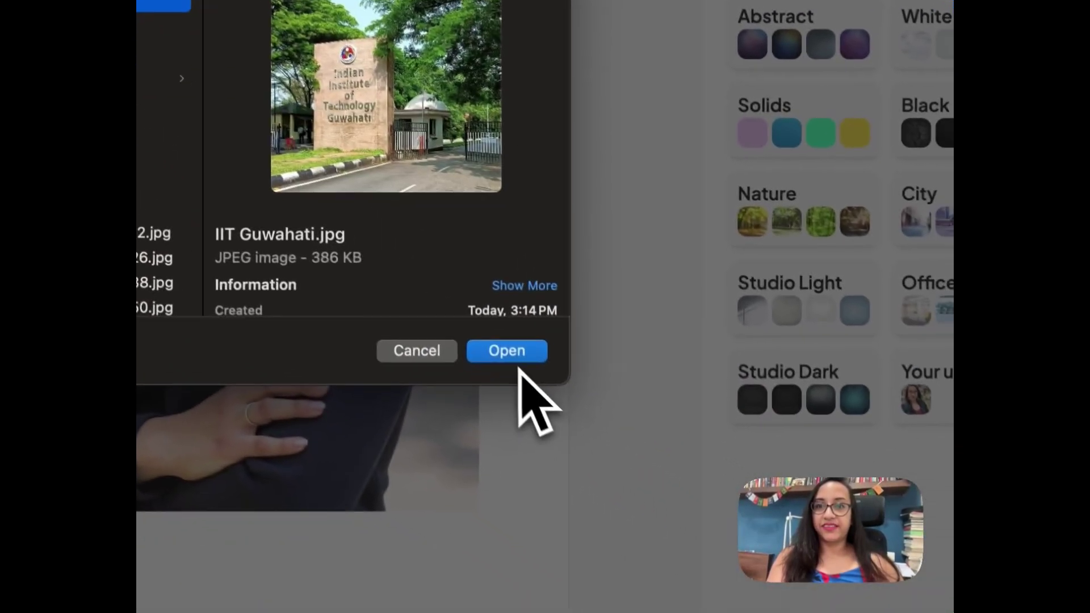
pyautogui.click(603, 412)
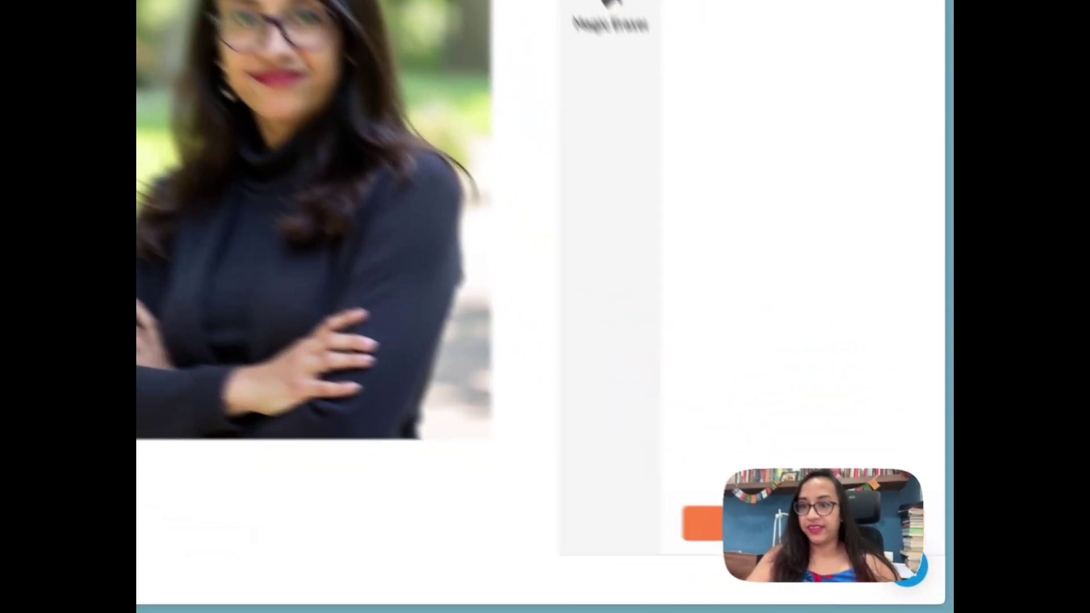
pyautogui.click(823, 556)
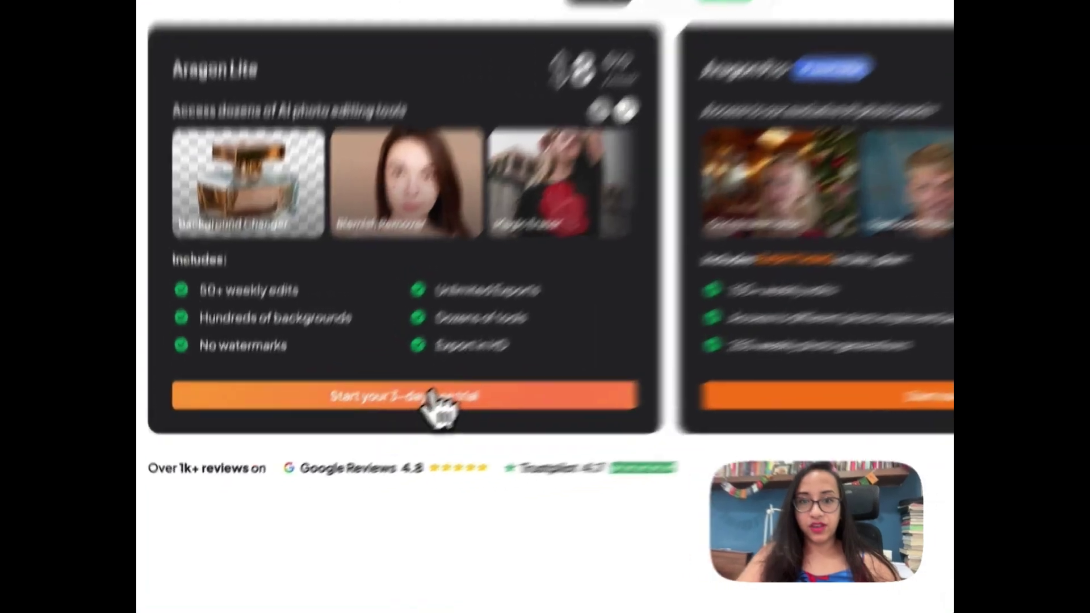
# Start the Aragon Lite 3-day free trial from the plan card
pyautogui.click(367, 439)
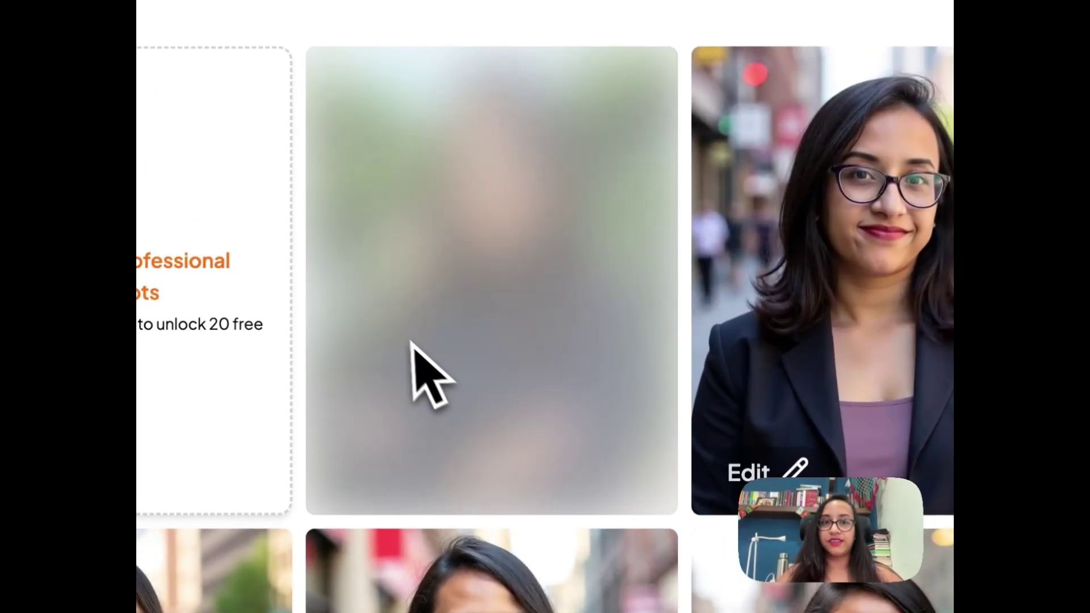
# Scroll the Professional Headshots grid and open headshot 15, the brown sleeveless-dress street portrait
pyautogui.scroll(-2, 403, 366)
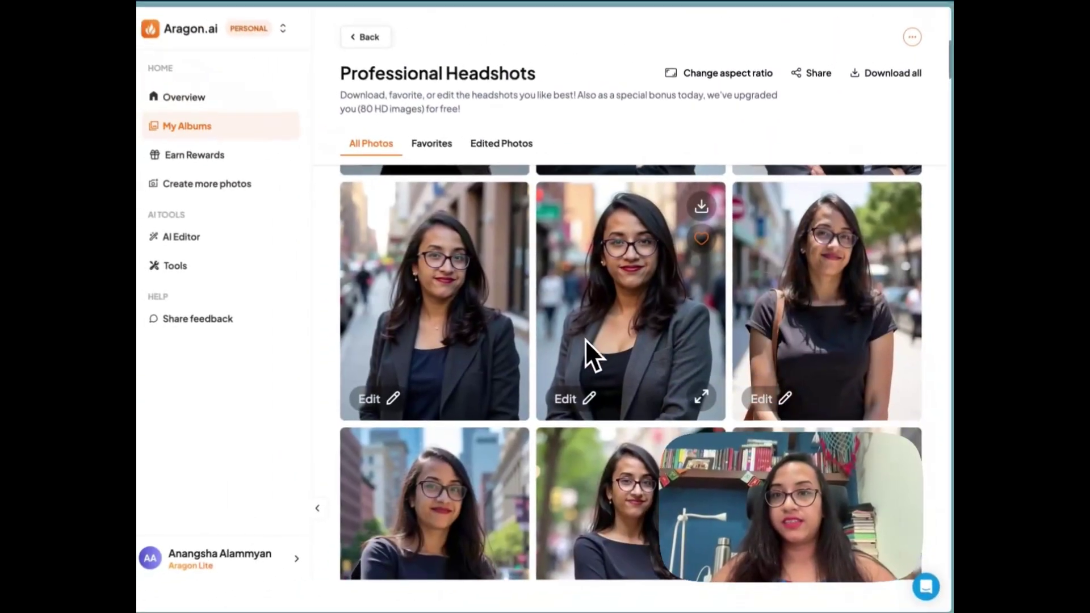
pyautogui.scroll(-5, 557, 341)
pyautogui.scroll(-5, 587, 340)
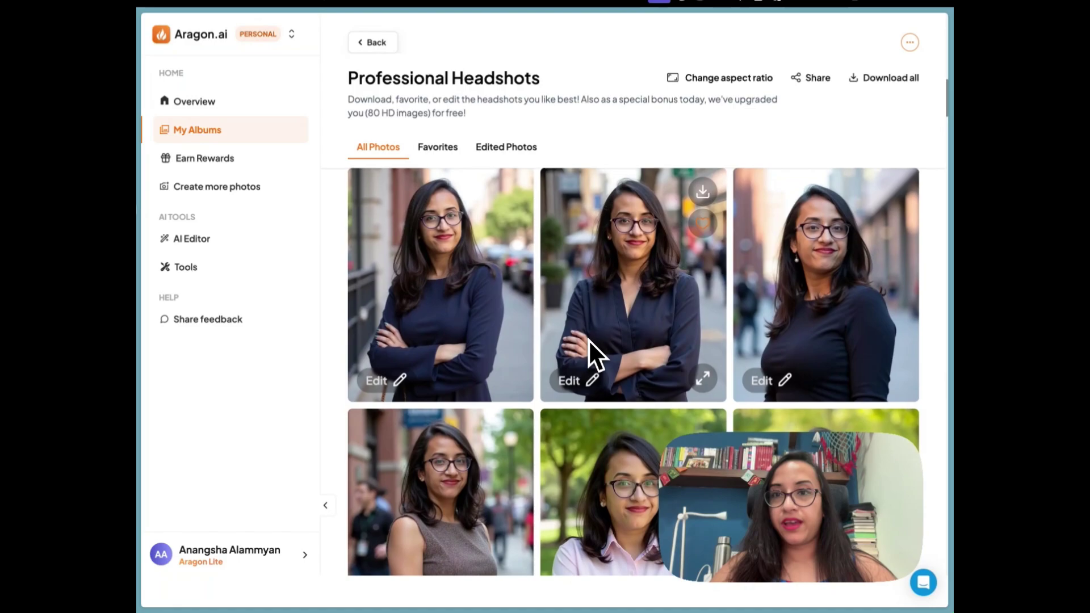
pyautogui.scroll(5, 588, 340)
pyautogui.scroll(-3, 588, 339)
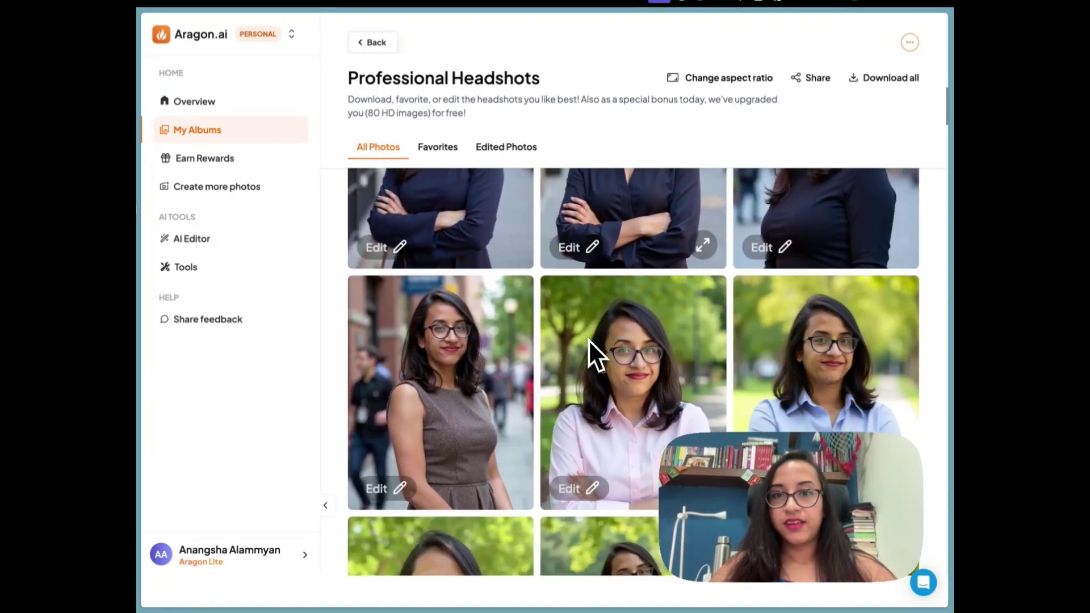
pyautogui.scroll(-1, 588, 339)
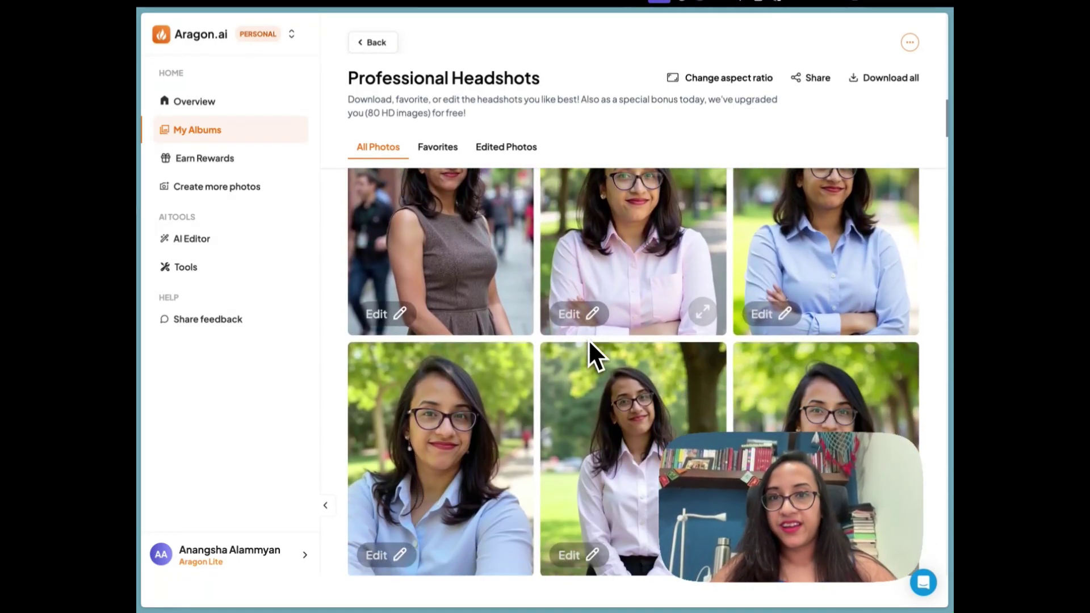
pyautogui.scroll(1, 449, 253)
pyautogui.click(417, 302)
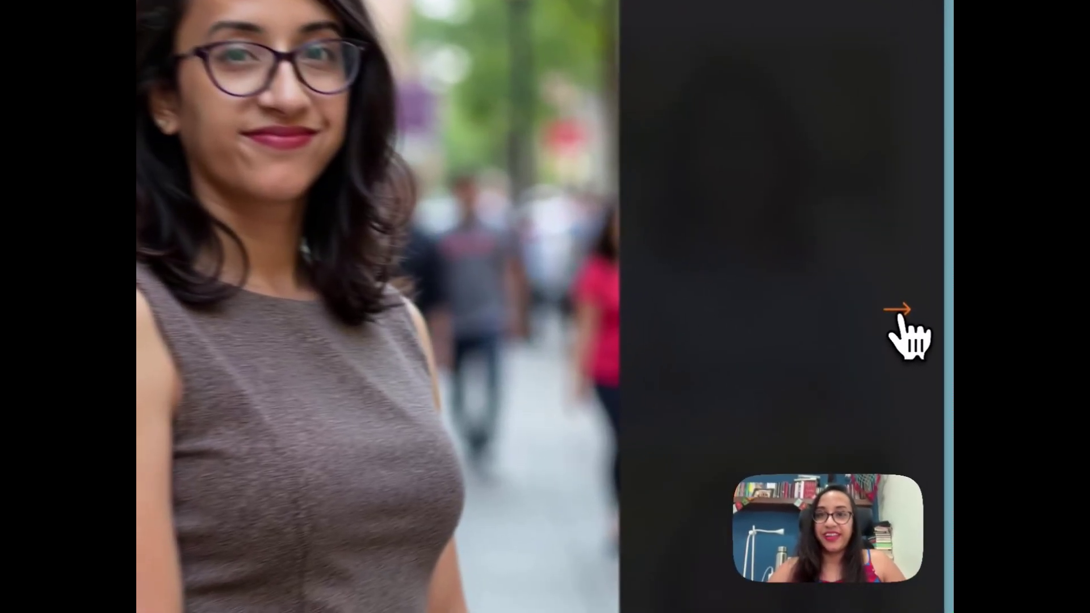
# Browse forward three headshots, back one to the blue-shirt park portrait, then close the viewer
pyautogui.click(921, 326)
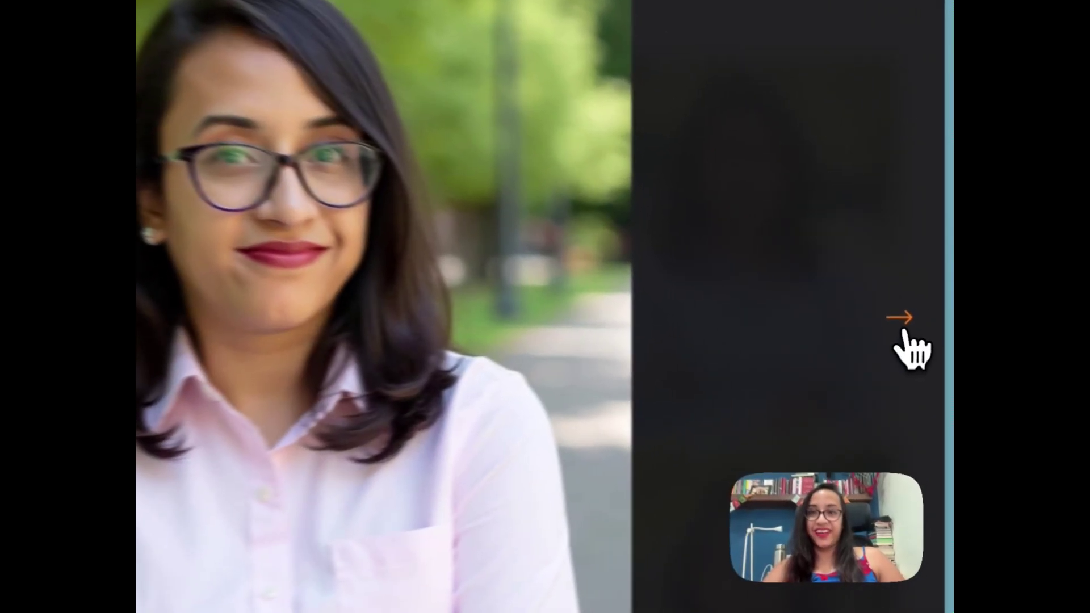
pyautogui.click(924, 330)
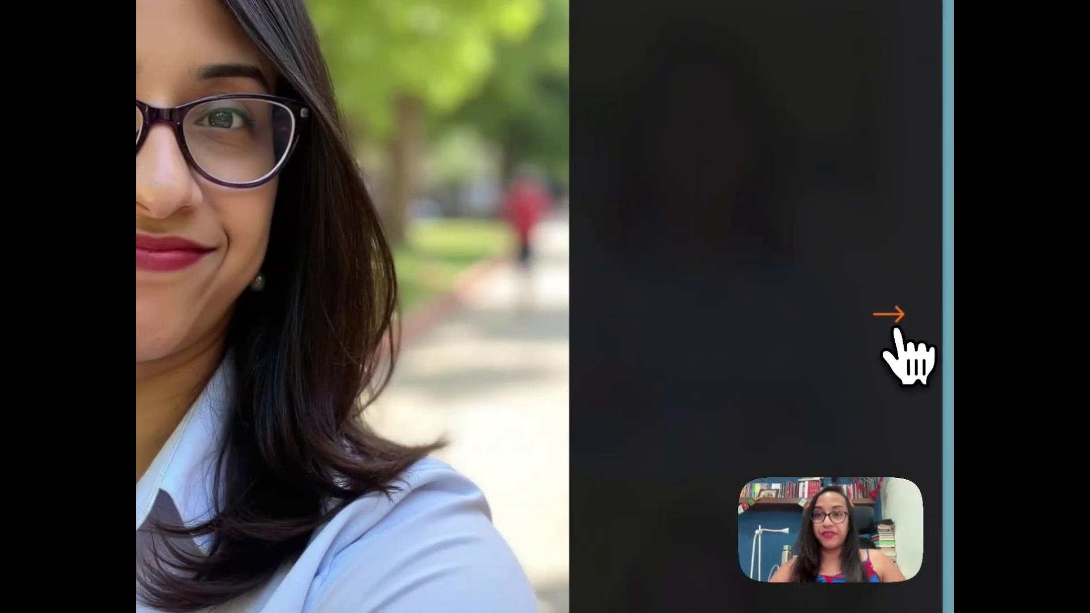
pyautogui.click(894, 330)
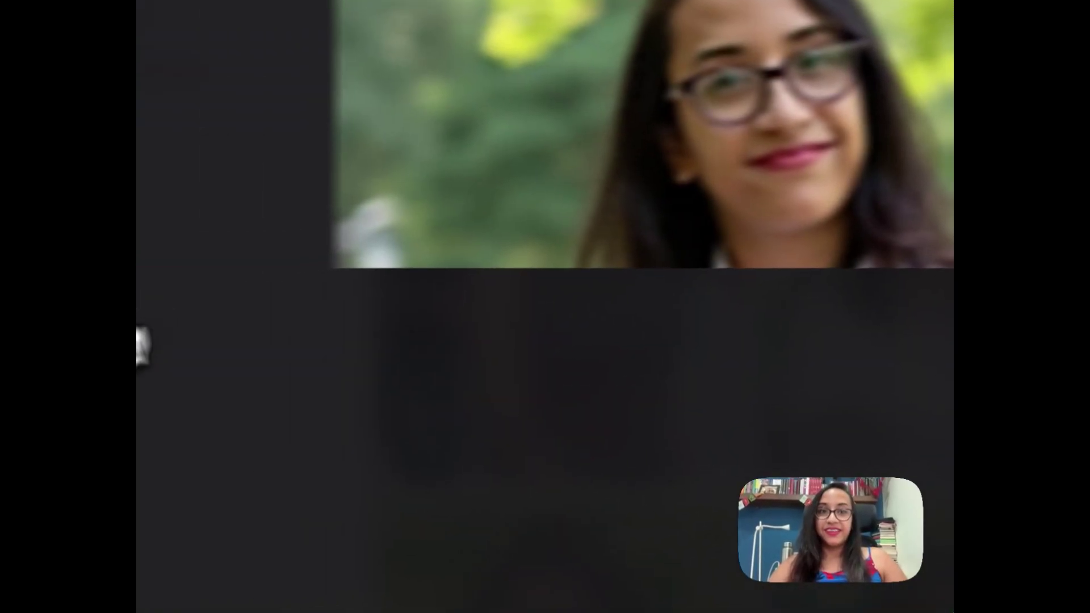
pyautogui.click(195, 329)
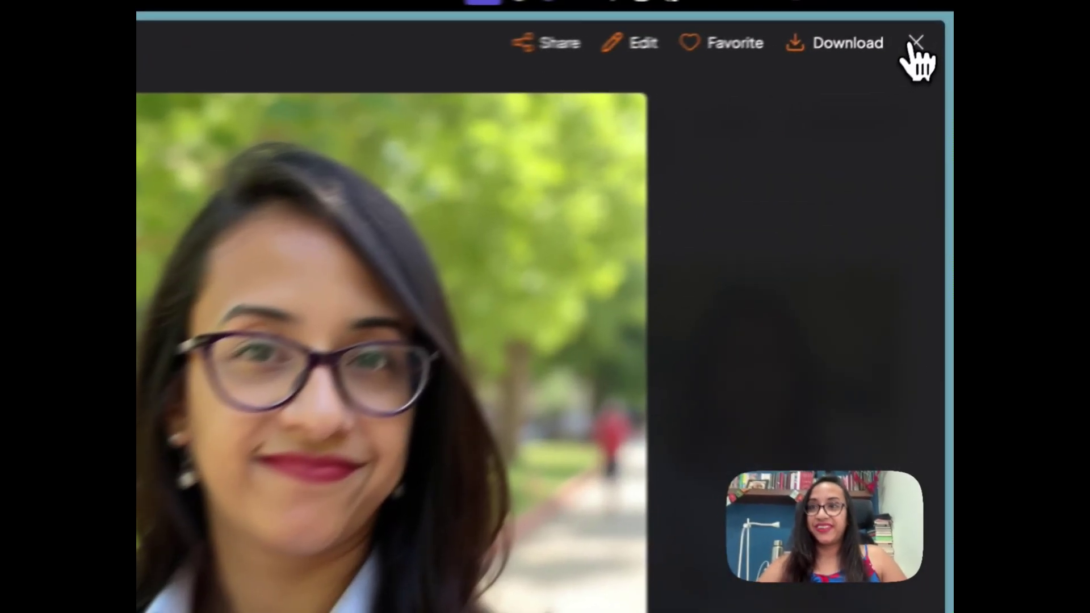
pyautogui.click(930, 27)
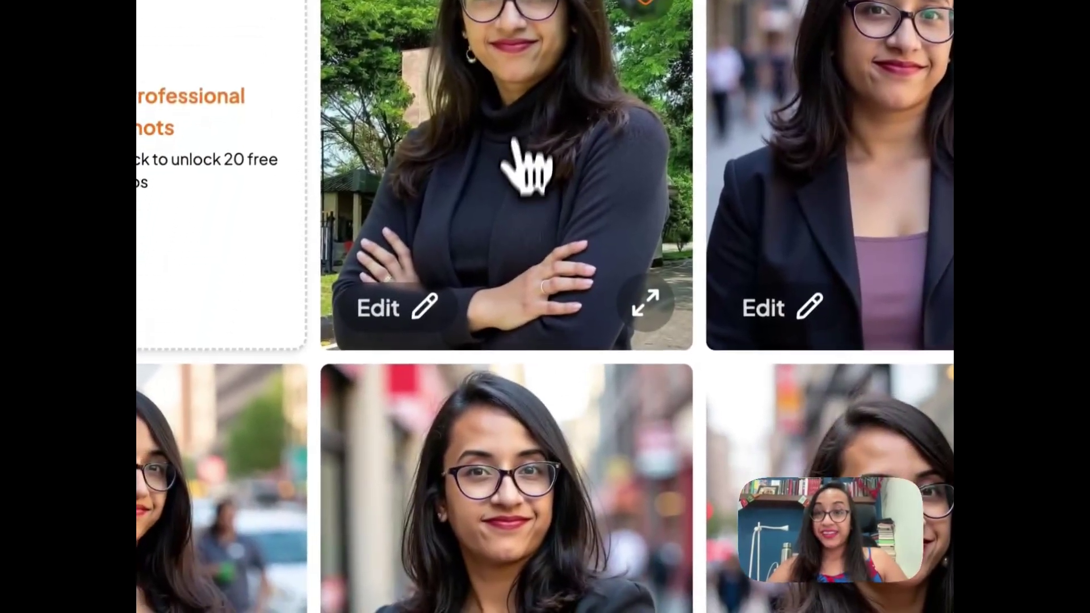
# Load the campus-background headshot into the editor and select the Blemish Remover tool
pyautogui.click(442, 435)
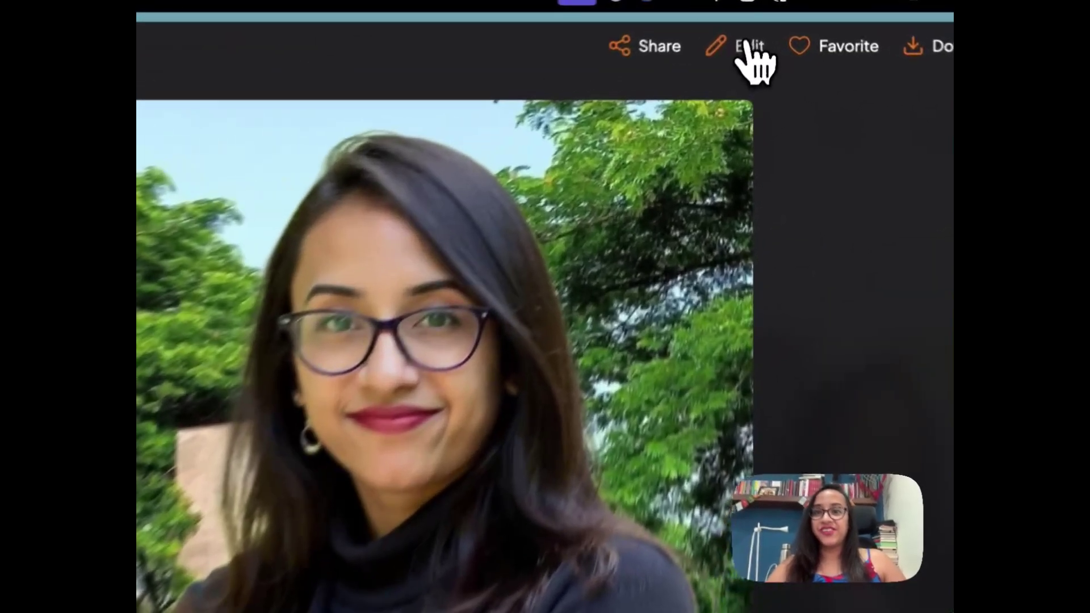
pyautogui.click(749, 29)
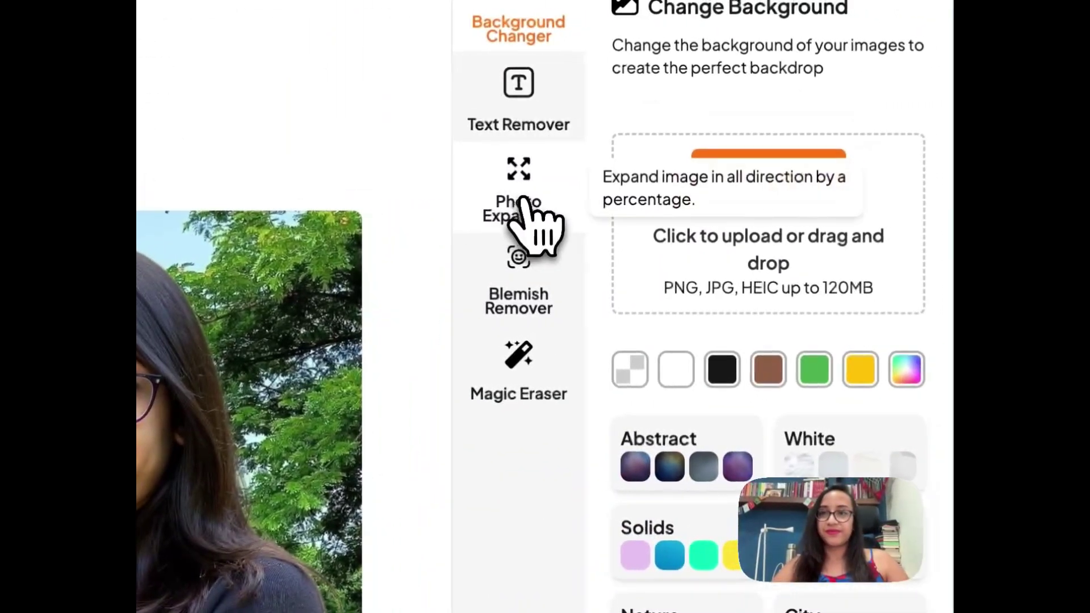
pyautogui.click(515, 275)
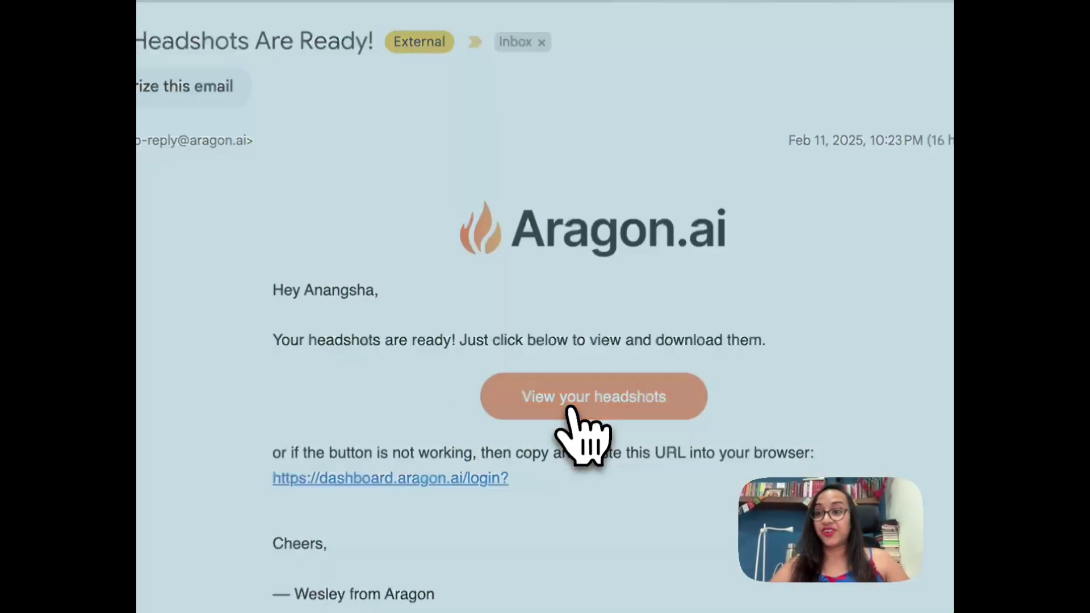
# Follow the 'View your headshots' email link and expand its preview to the full window
pyautogui.click(569, 409)
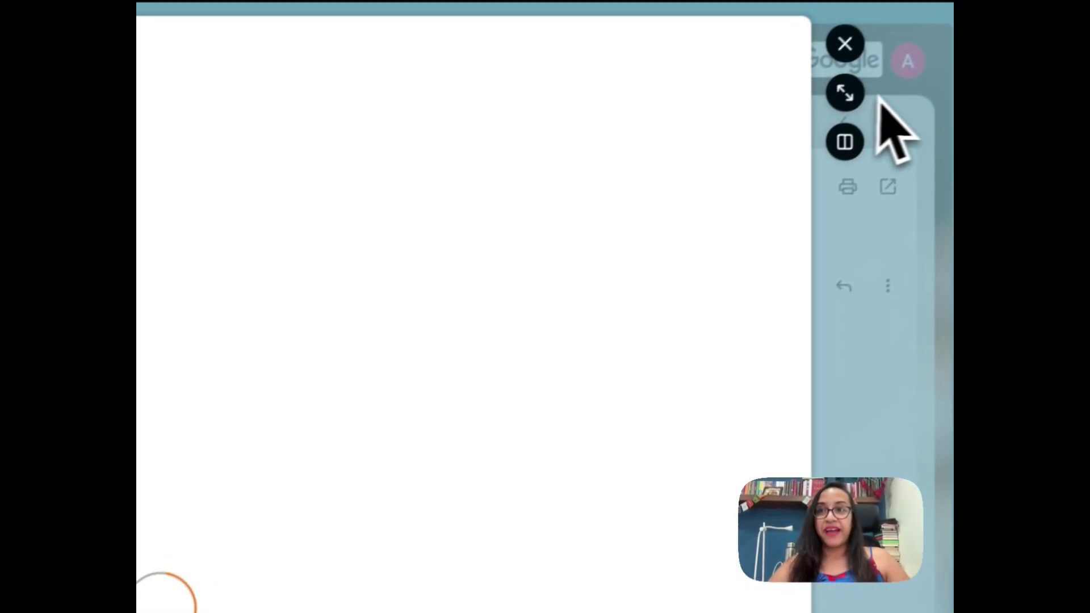
pyautogui.click(844, 94)
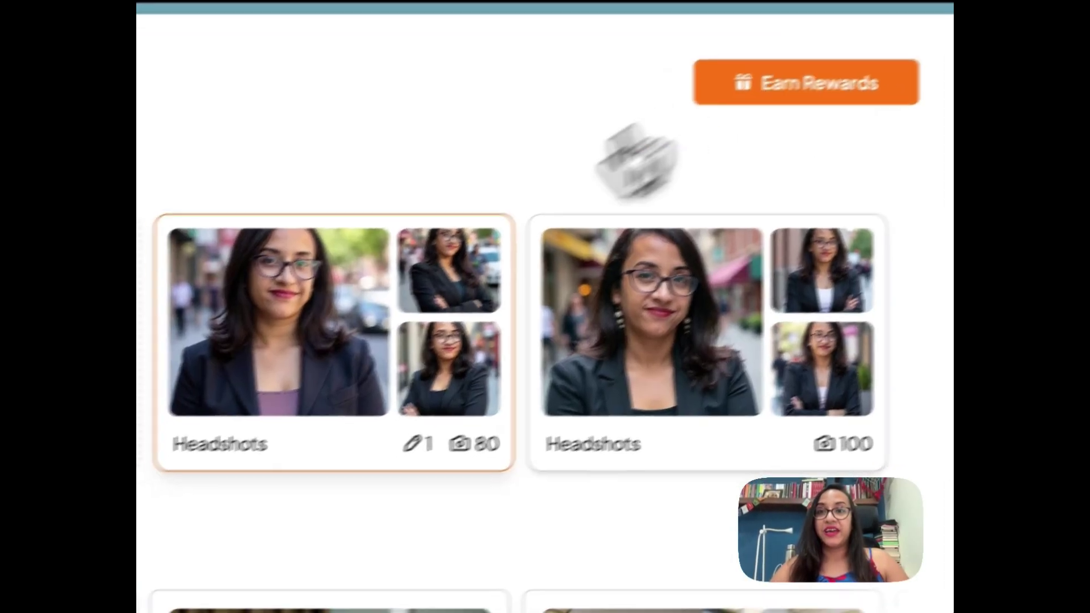
# Open the 80-photo Headshots album and scroll down through its portraits
pyautogui.click(461, 279)
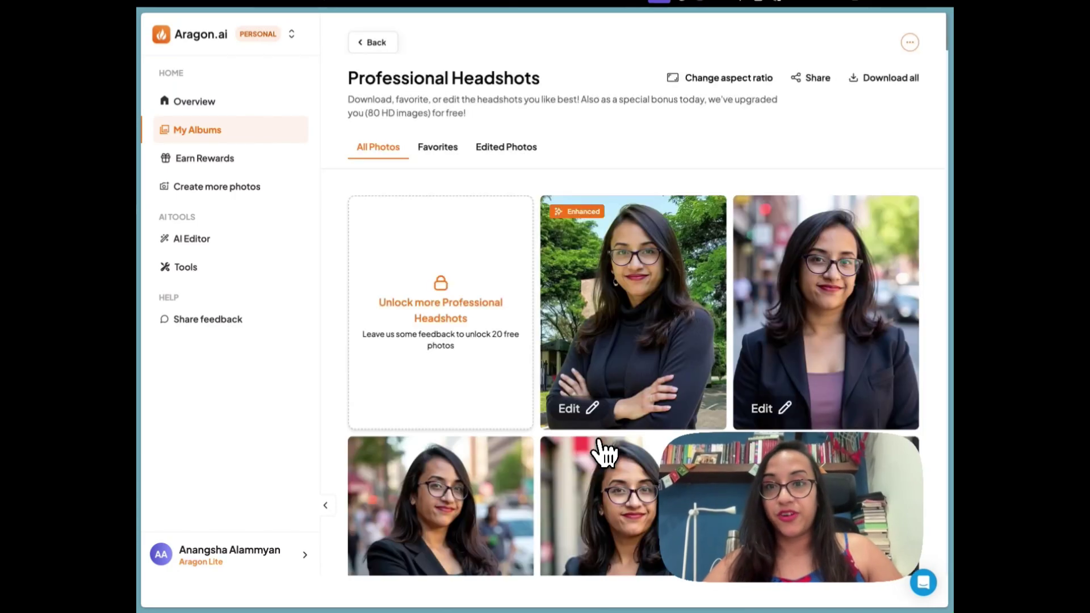
pyautogui.scroll(-5, 649, 379)
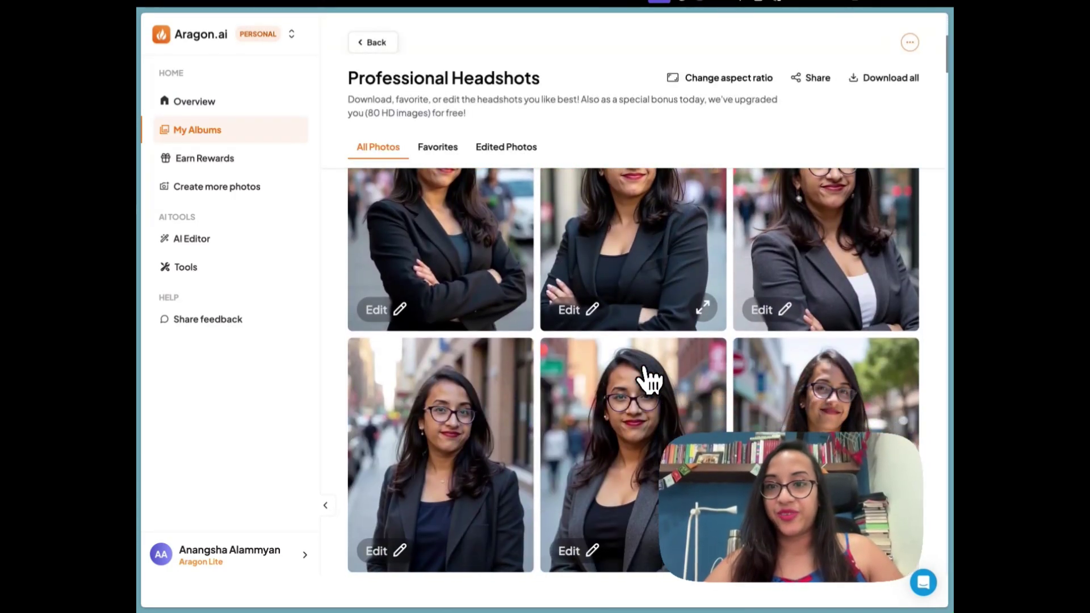
pyautogui.scroll(-5, 649, 379)
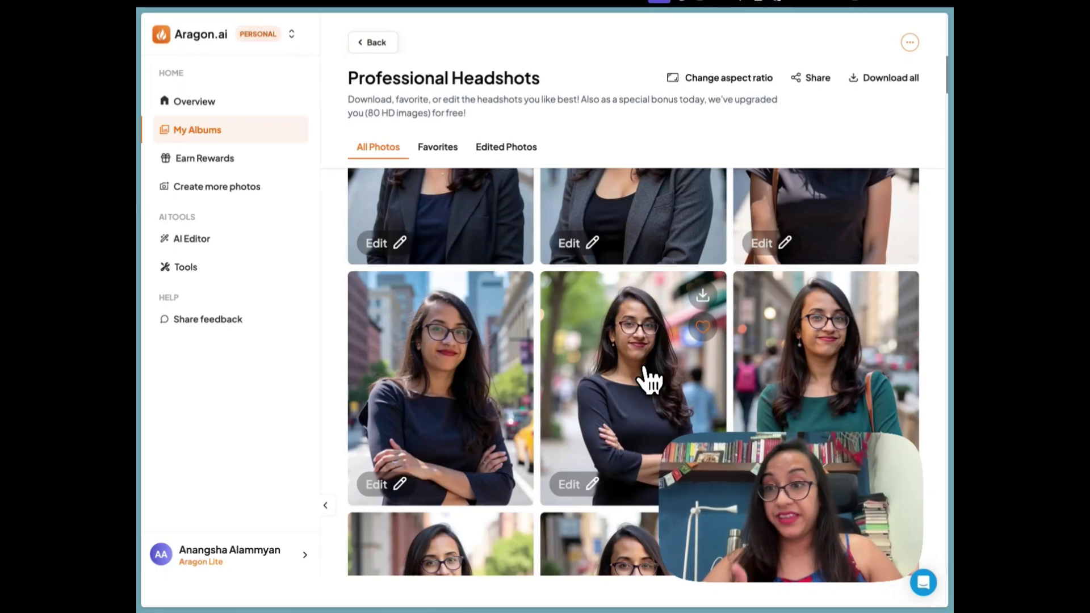
pyautogui.scroll(-1, 648, 379)
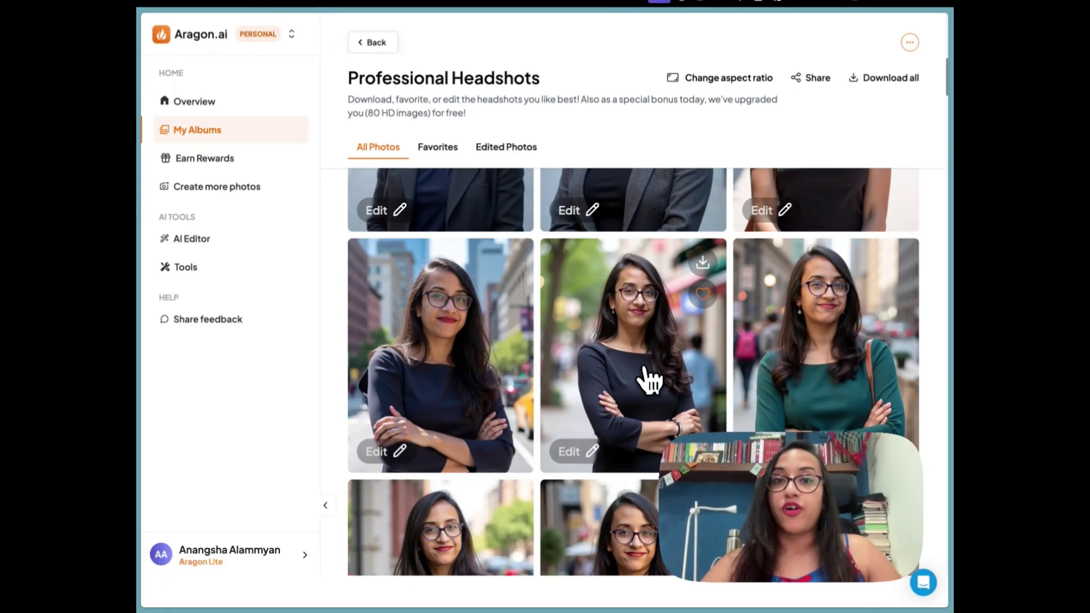
pyautogui.scroll(-3, 649, 379)
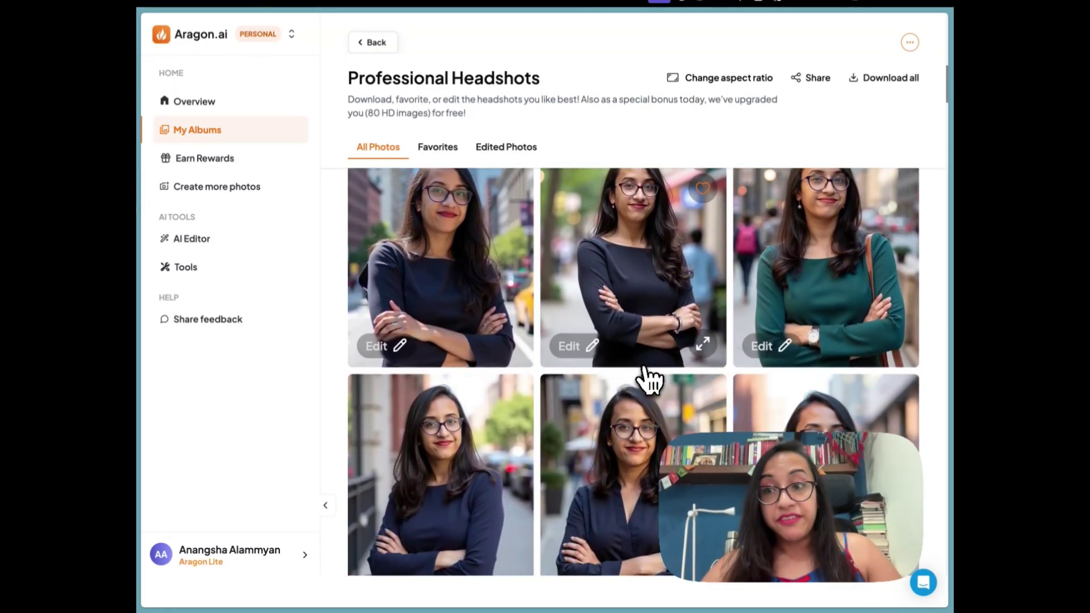
pyautogui.scroll(-5, 648, 379)
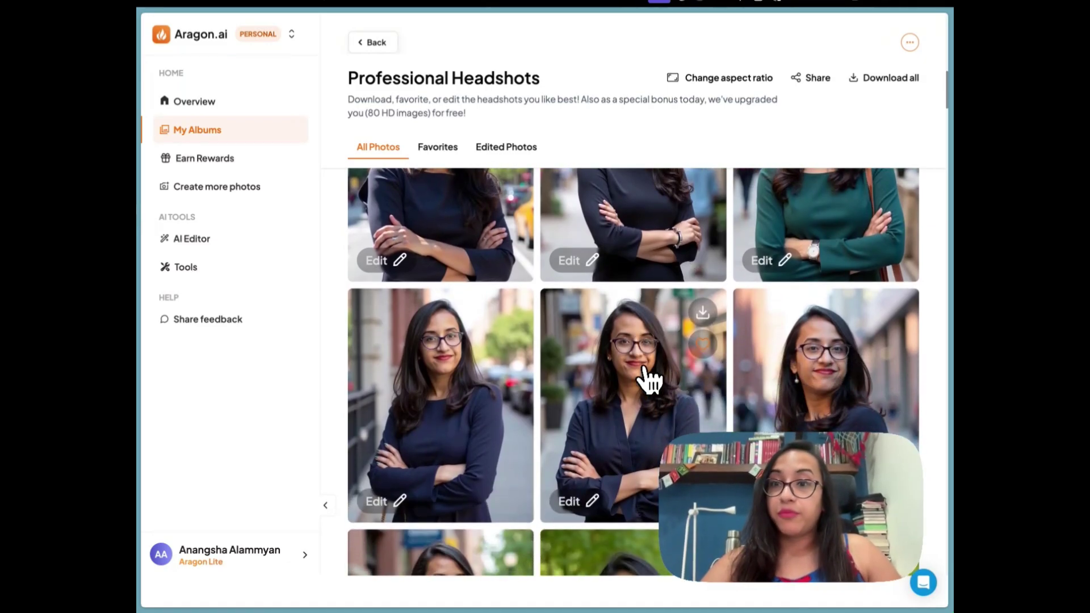
pyautogui.scroll(-7, 649, 379)
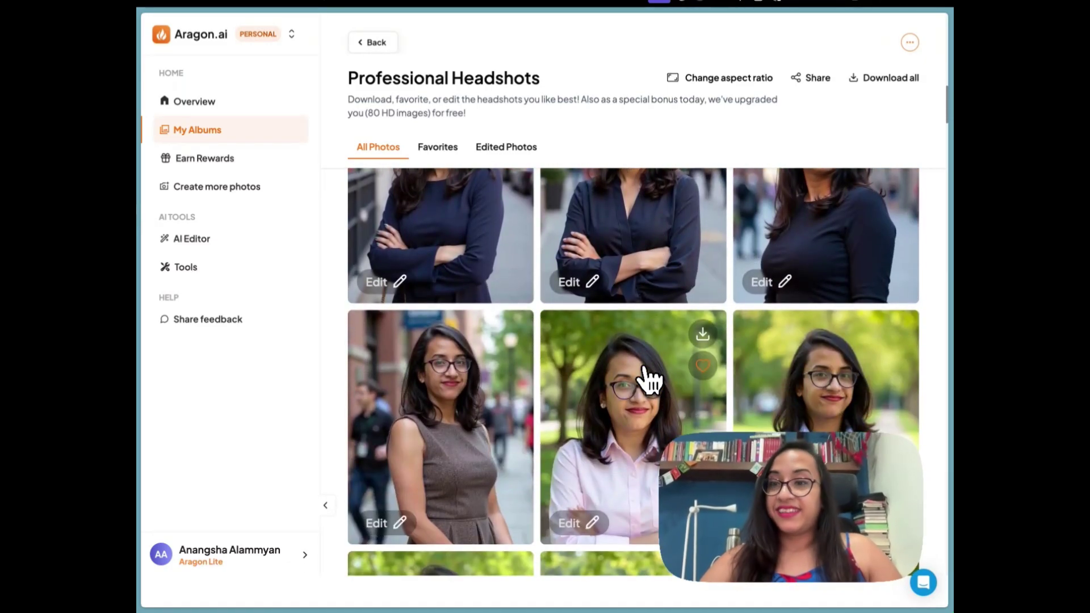
pyautogui.scroll(-6, 648, 379)
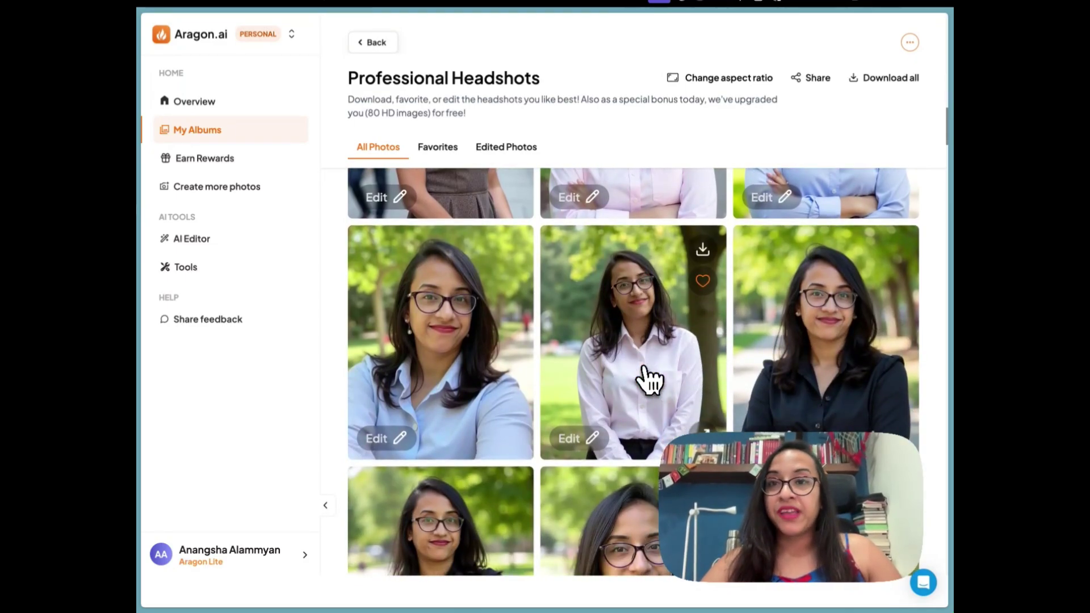
pyautogui.scroll(-8, 648, 379)
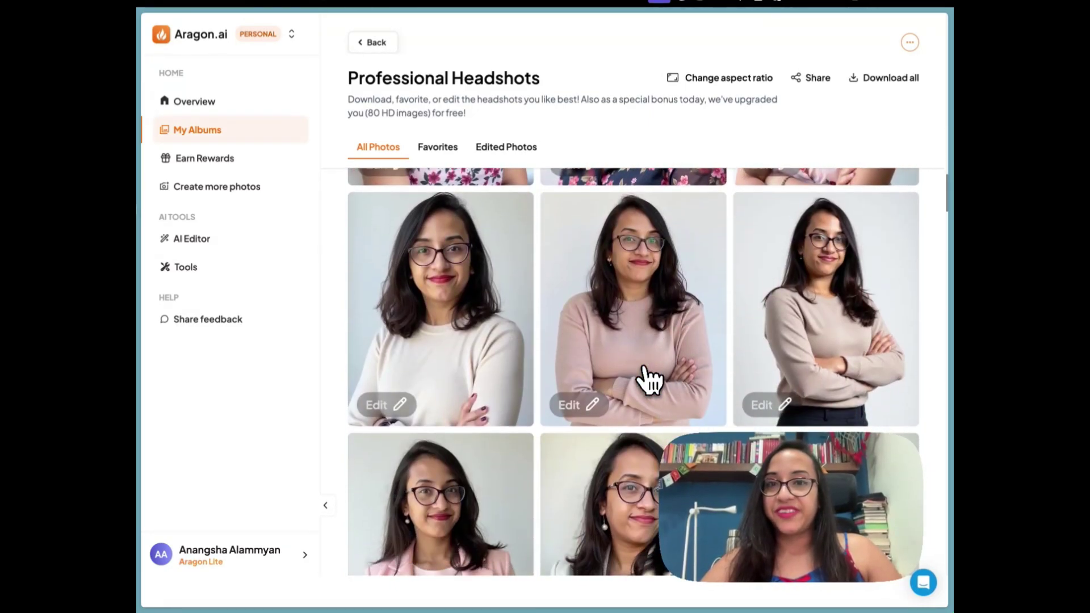
pyautogui.scroll(-1, 649, 379)
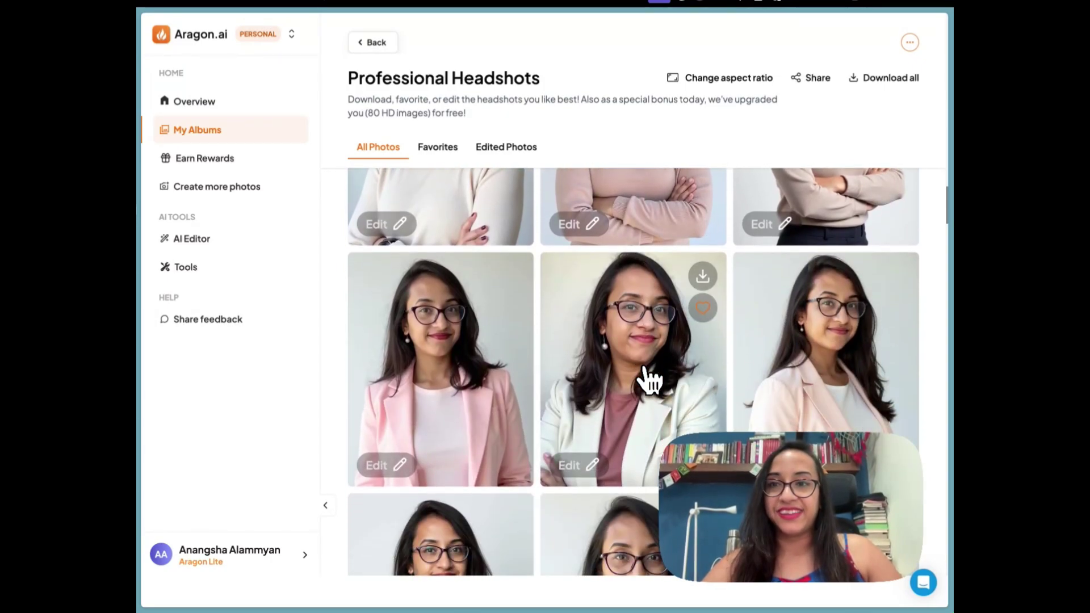